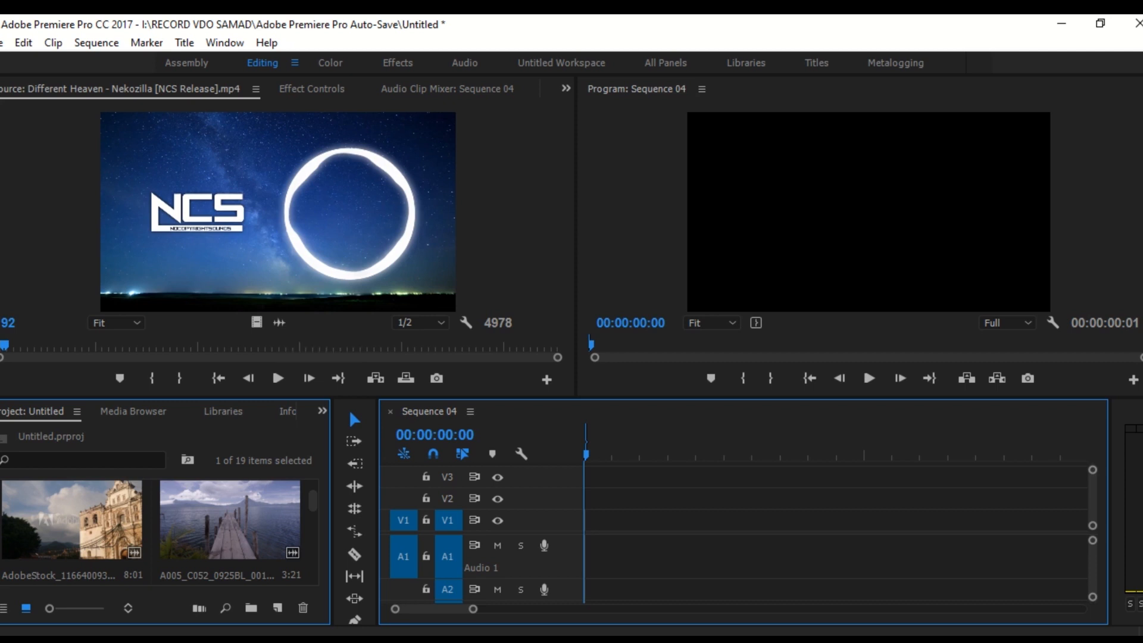
Place only the audio of the Different Heaven - Nekozilla clip at the start of track A1 and play it back twice
{"action": "left_click_drag", "start_coordinate": [280, 322], "coordinate": [596, 553]}
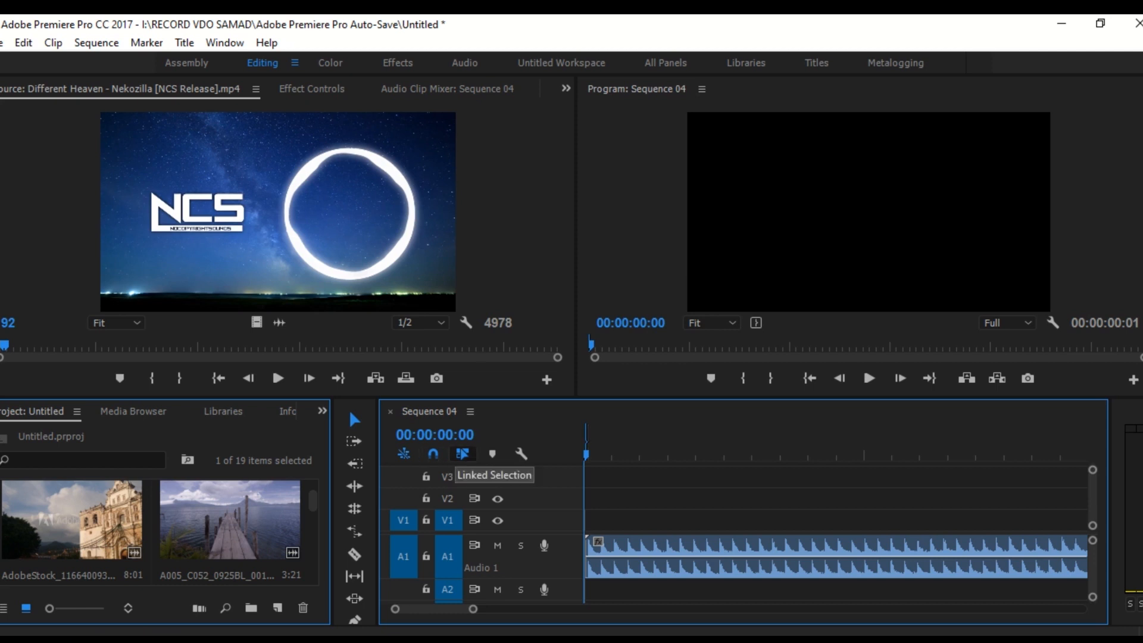
{"action": "key", "text": "space"}
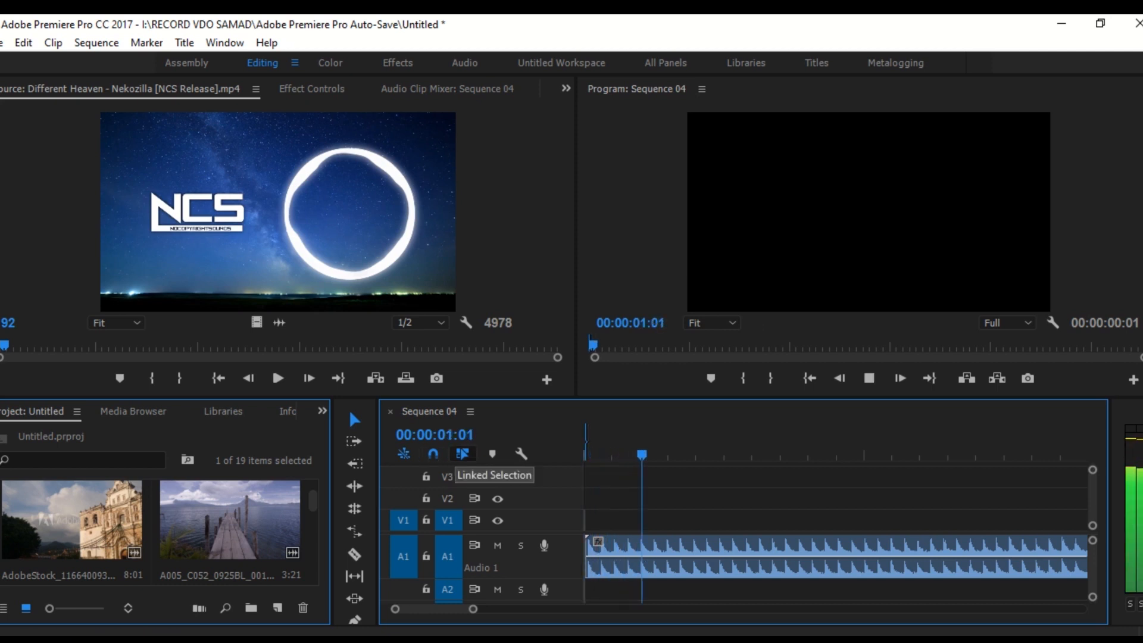
{"action": "key", "text": "space"}
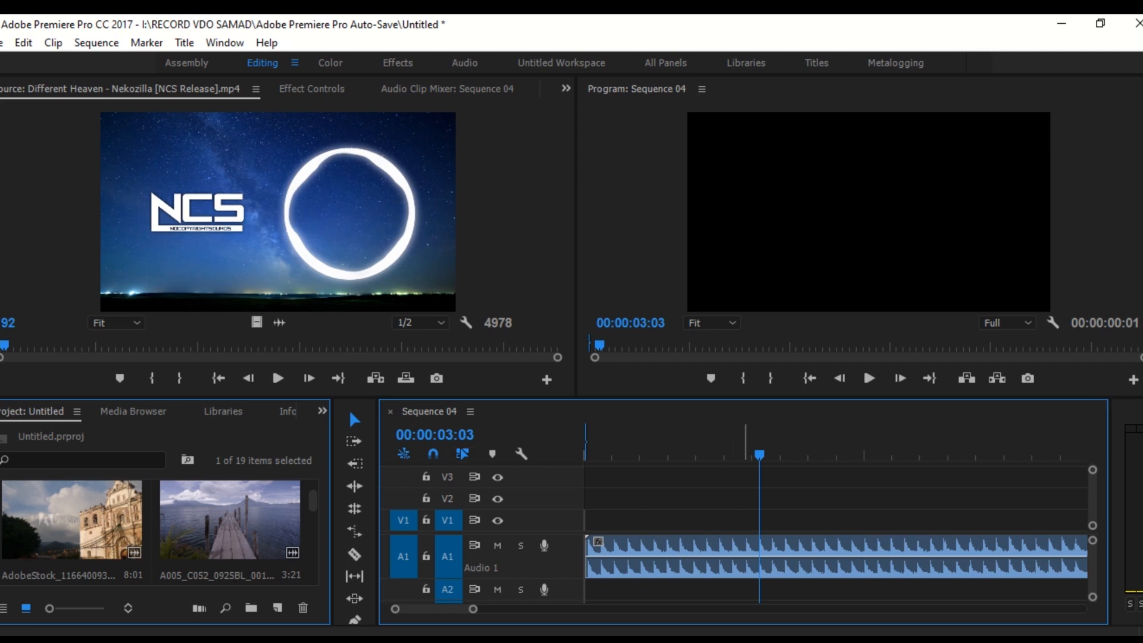
{"action": "left_click_drag", "start_coordinate": [760, 454], "coordinate": [585, 455]}
{"action": "key", "text": "space"}
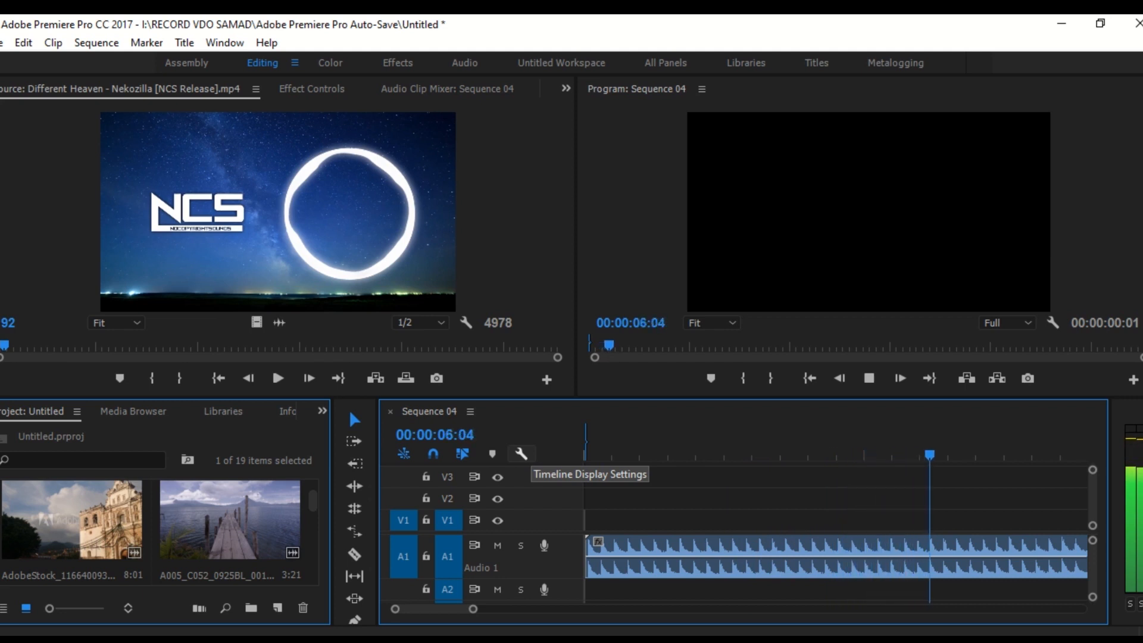
{"action": "key", "text": "space"}
{"action": "left_click_drag", "start_coordinate": [962, 454], "coordinate": [584, 454]}
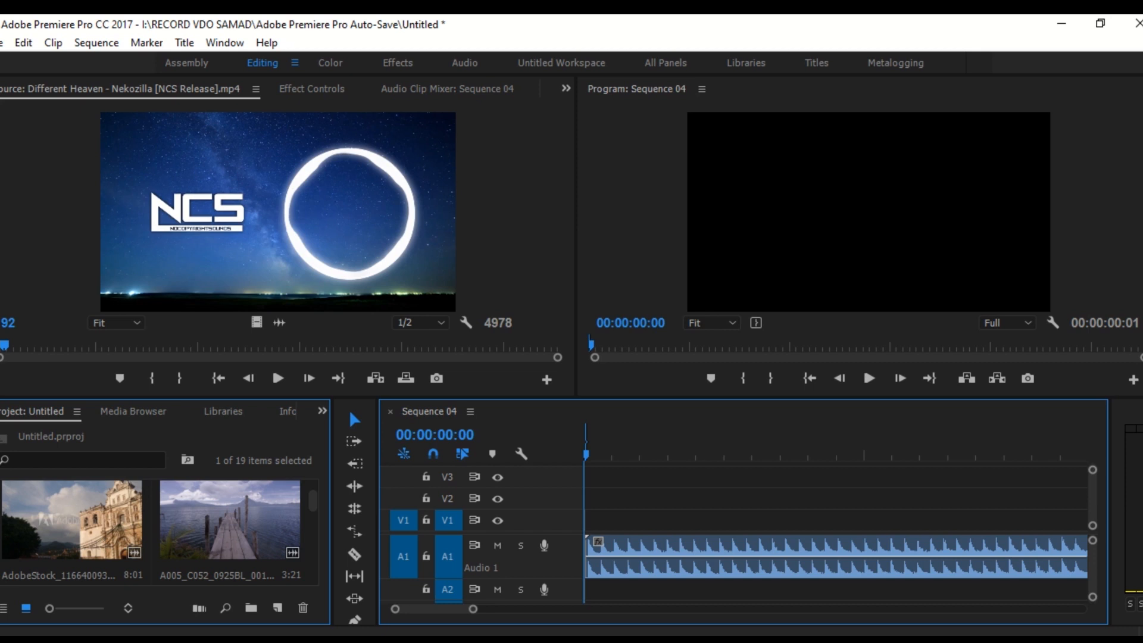
Load the pier clip A005_C052_0925BL_001.mp4 into the Source Monitor, briefly play the sequence and return the playhead to its start
{"action": "double_click", "coordinate": [216, 519]}
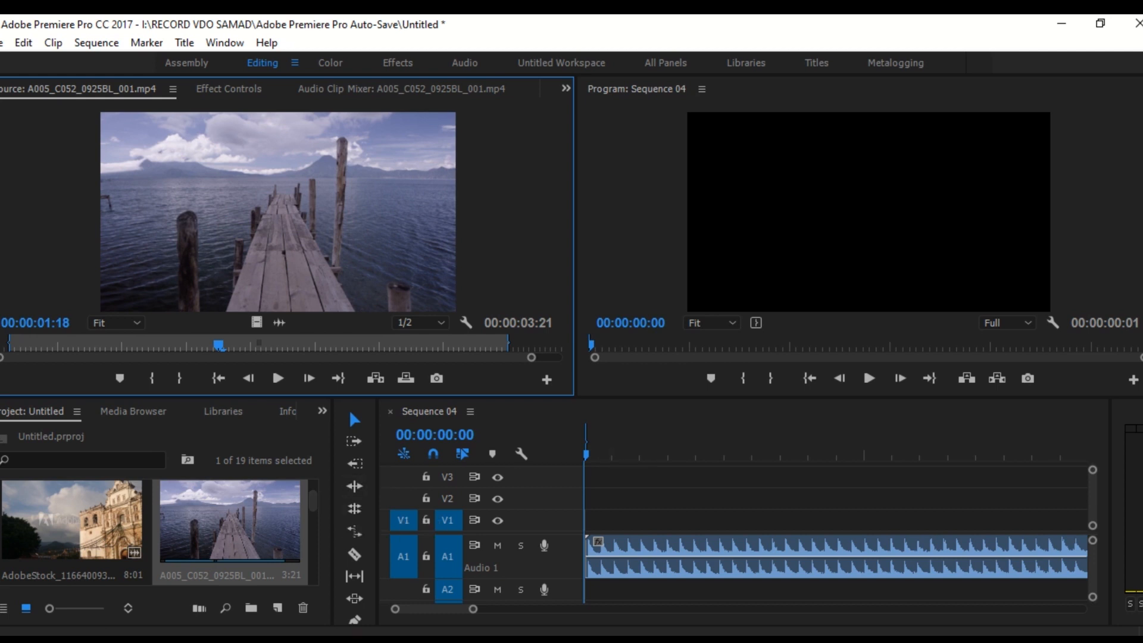
{"action": "key", "text": "space"}
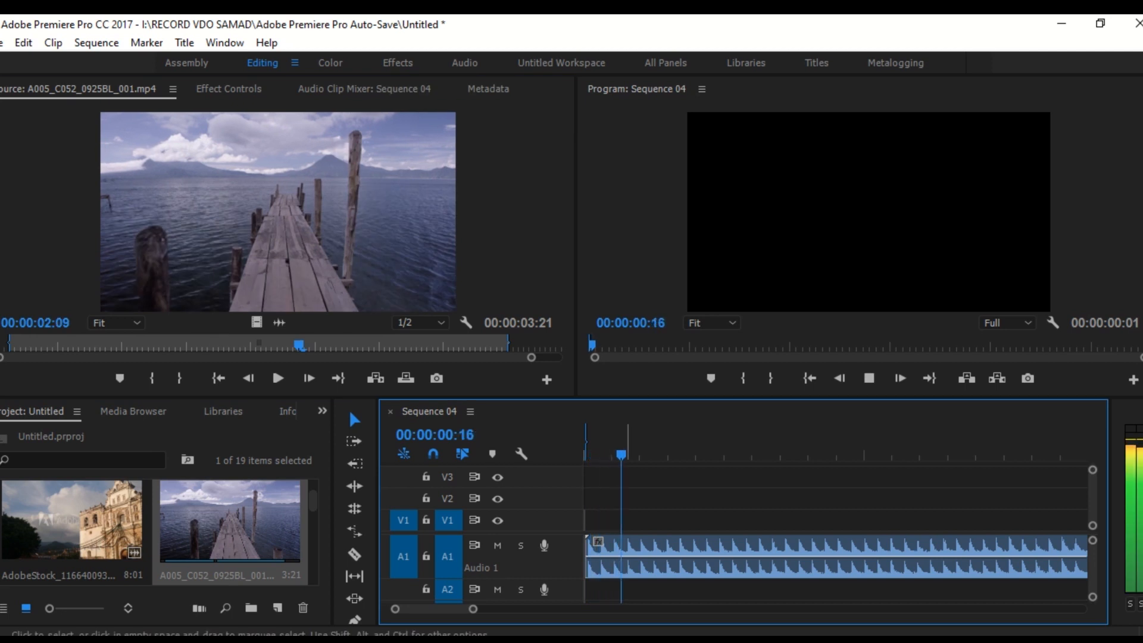
{"action": "key", "text": "space"}
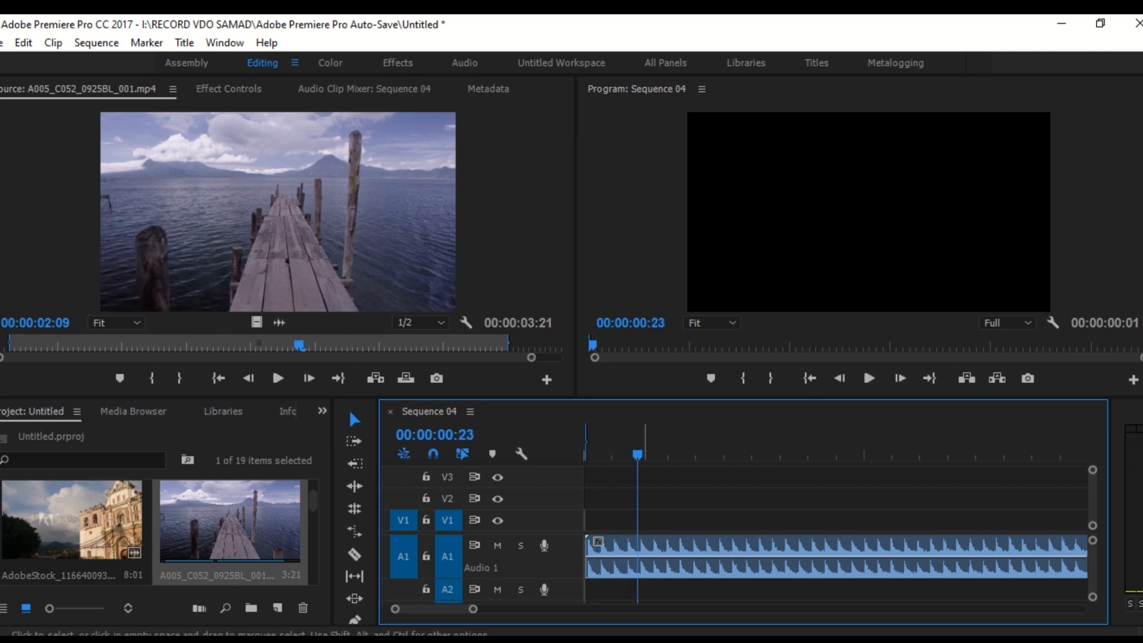
{"action": "key", "text": "Home"}
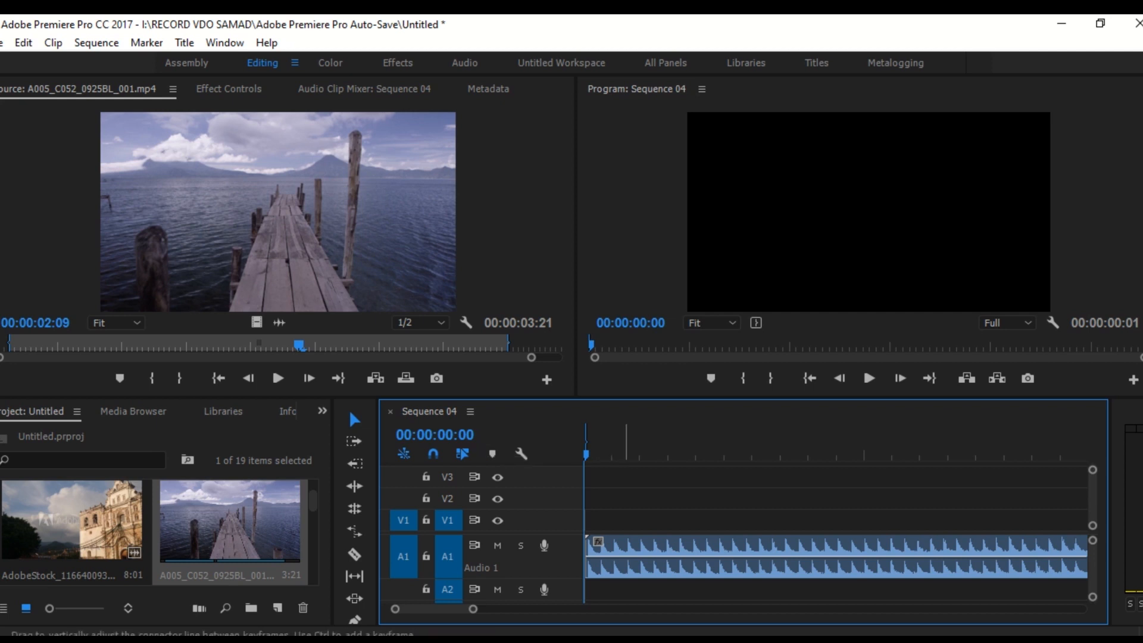
{"action": "left_click", "coordinate": [621, 566]}
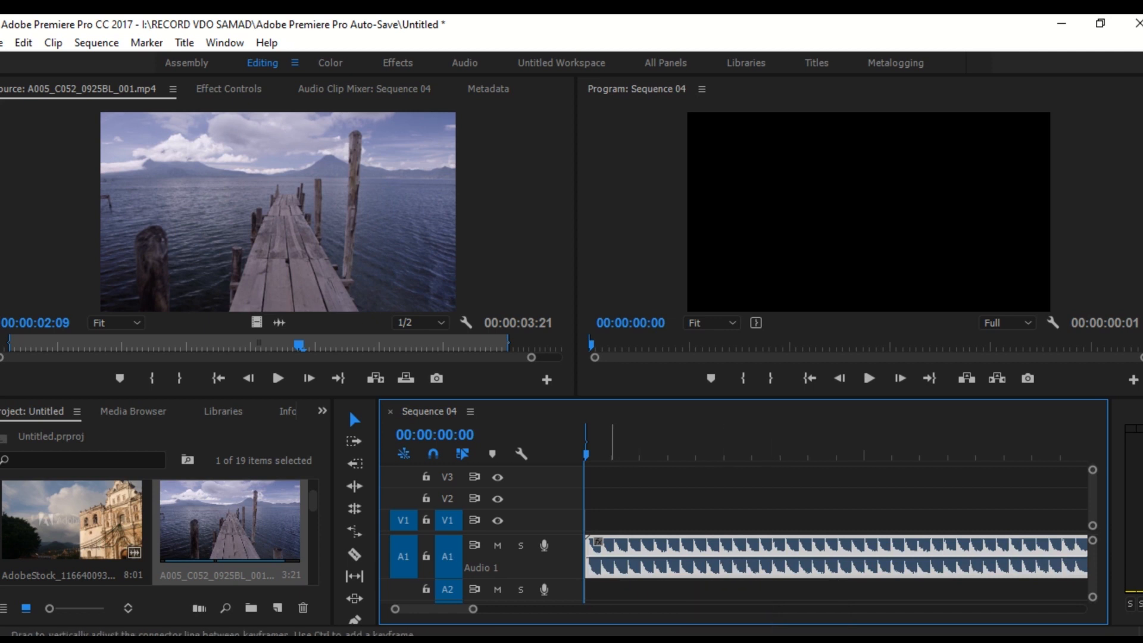
{"action": "mouse_move", "coordinate": [612, 557]}
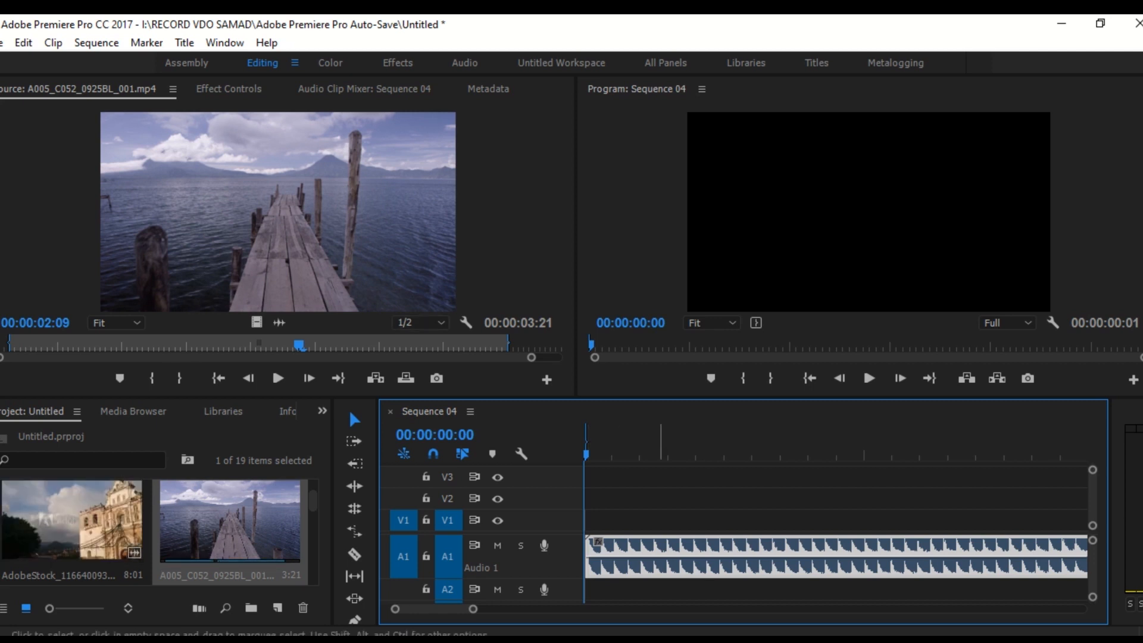
{"action": "left_click", "coordinate": [615, 557]}
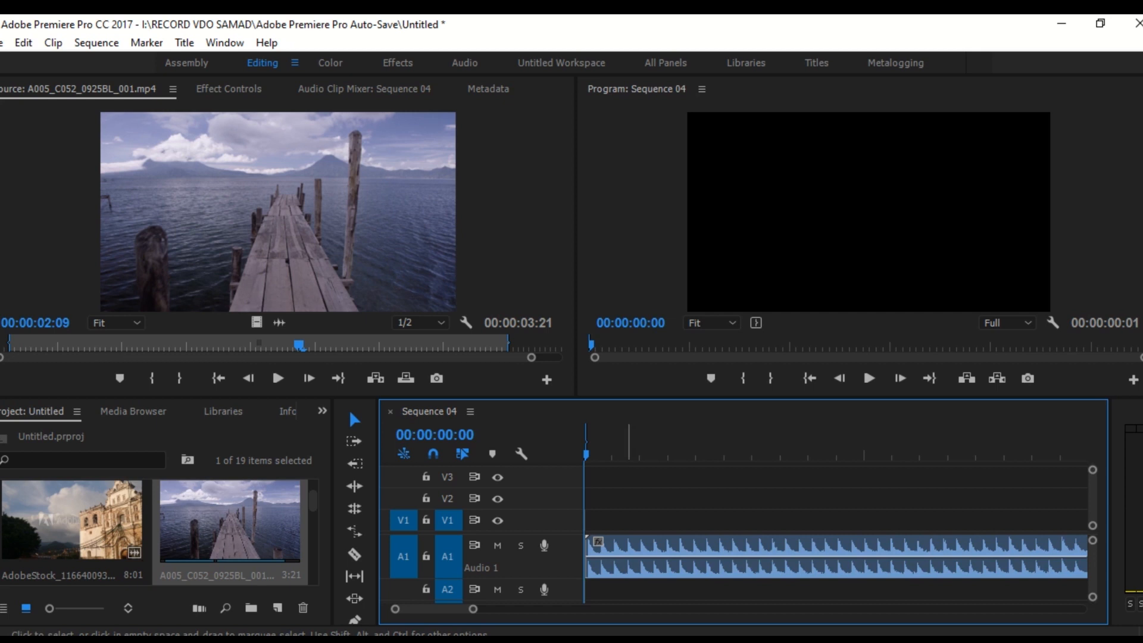
{"action": "left_click", "coordinate": [679, 557]}
{"action": "left_click", "coordinate": [833, 220]}
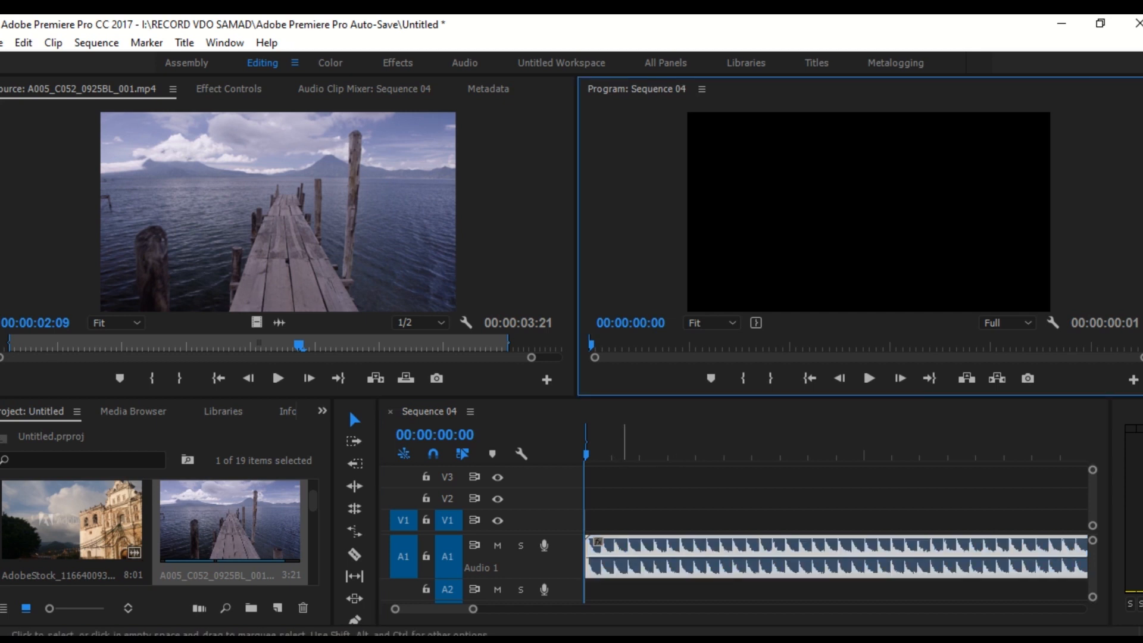
{"action": "left_click", "coordinate": [624, 504]}
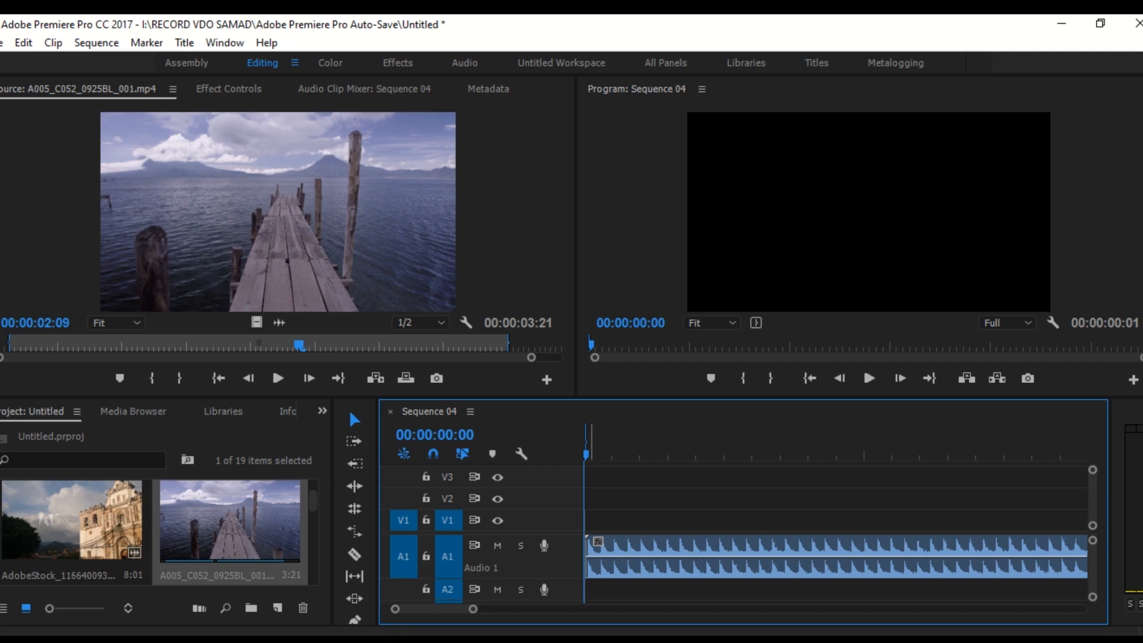
Add sequence markers on the music beats while playing from the start, stopping playback at 00:00:07:02
{"action": "key", "text": "="}
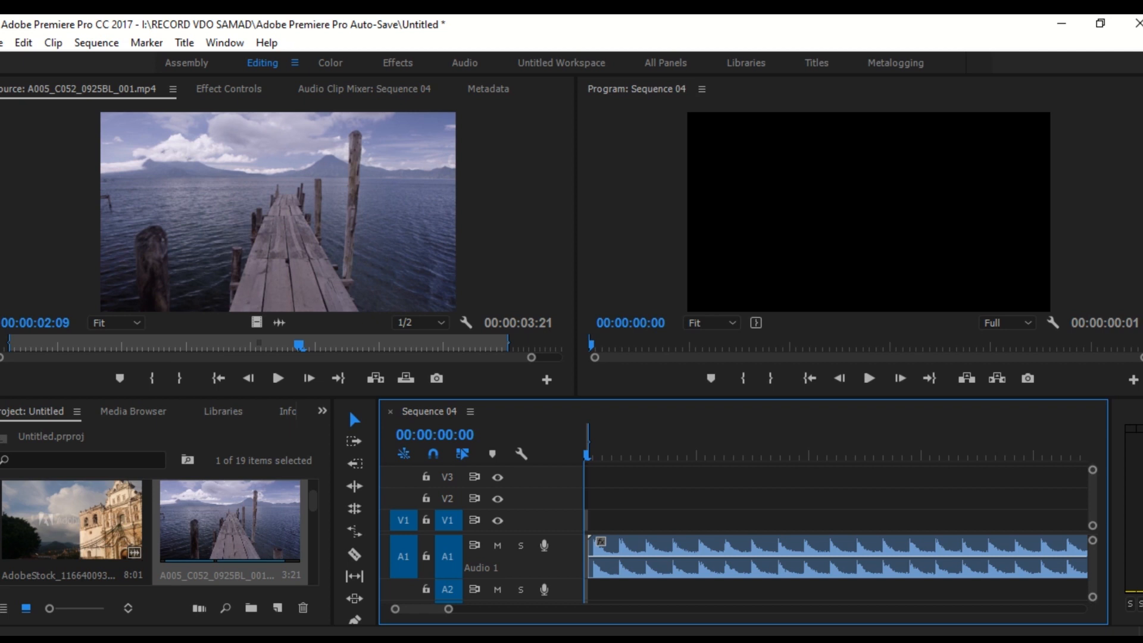
{"action": "key", "text": "space"}
{"action": "key", "text": "m"}
{"action": "key", "text": "m"}
{"action": "key", "text": "m"}
{"action": "key", "text": "m"}
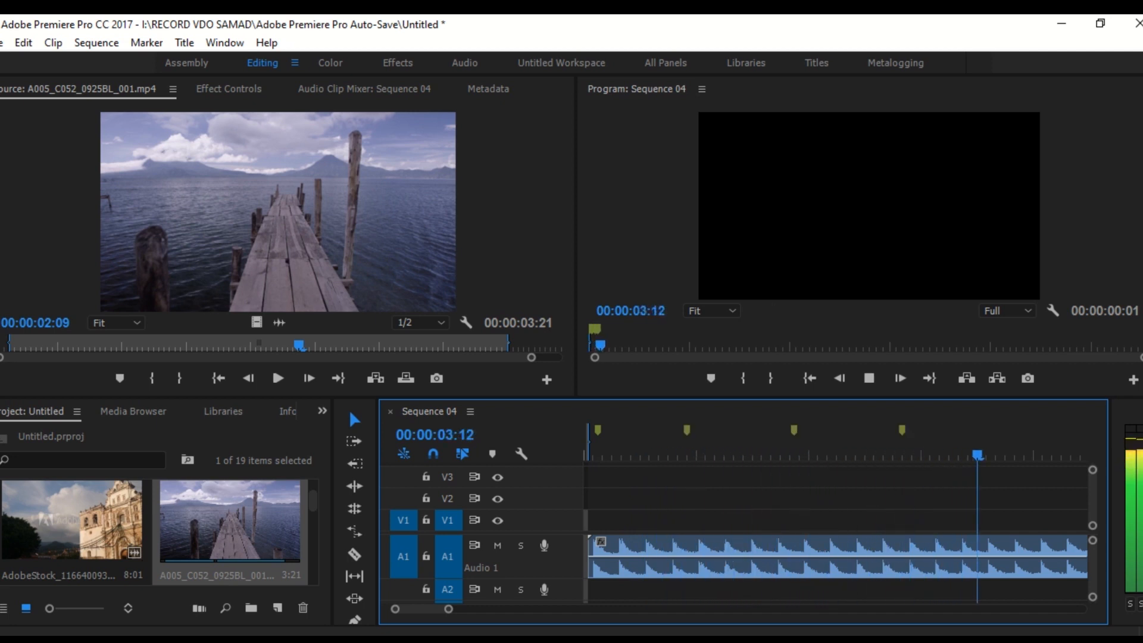
{"action": "key", "text": "m"}
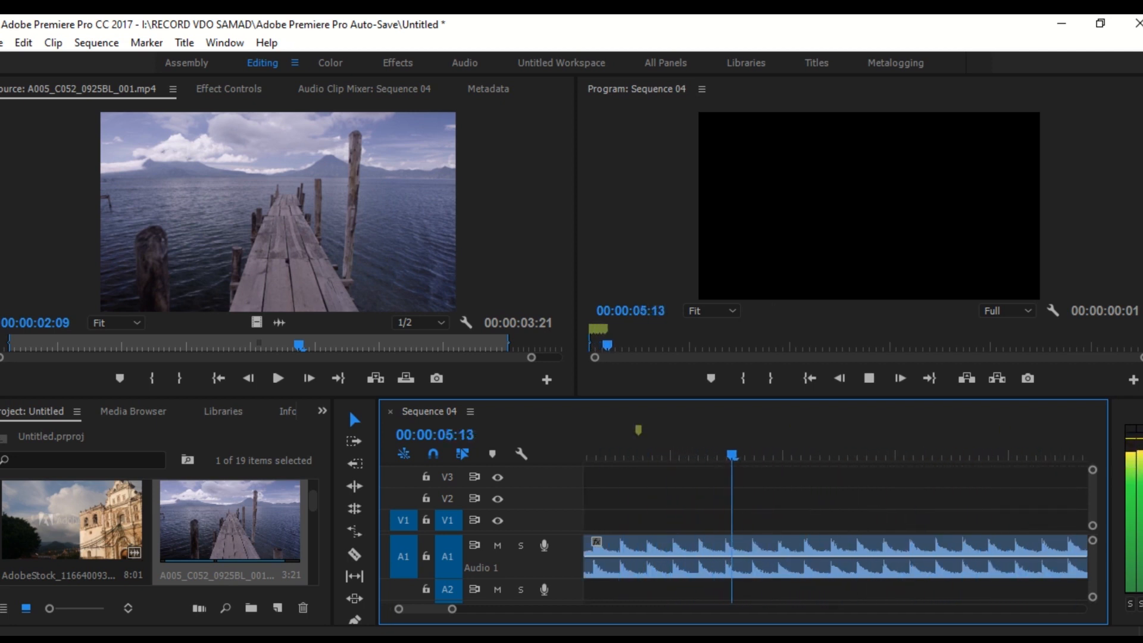
{"action": "key", "text": "m"}
{"action": "key", "text": "m"}
{"action": "key", "text": "space"}
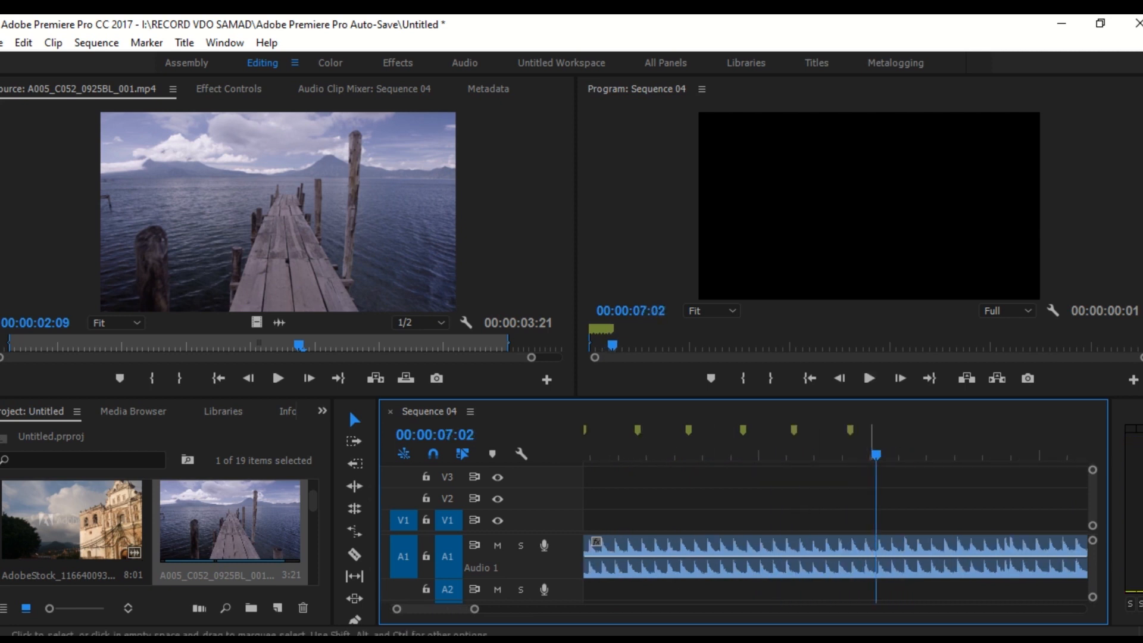
Clear the last beat marker and add a new marker at 00:00:06:15
{"action": "key", "text": "minus"}
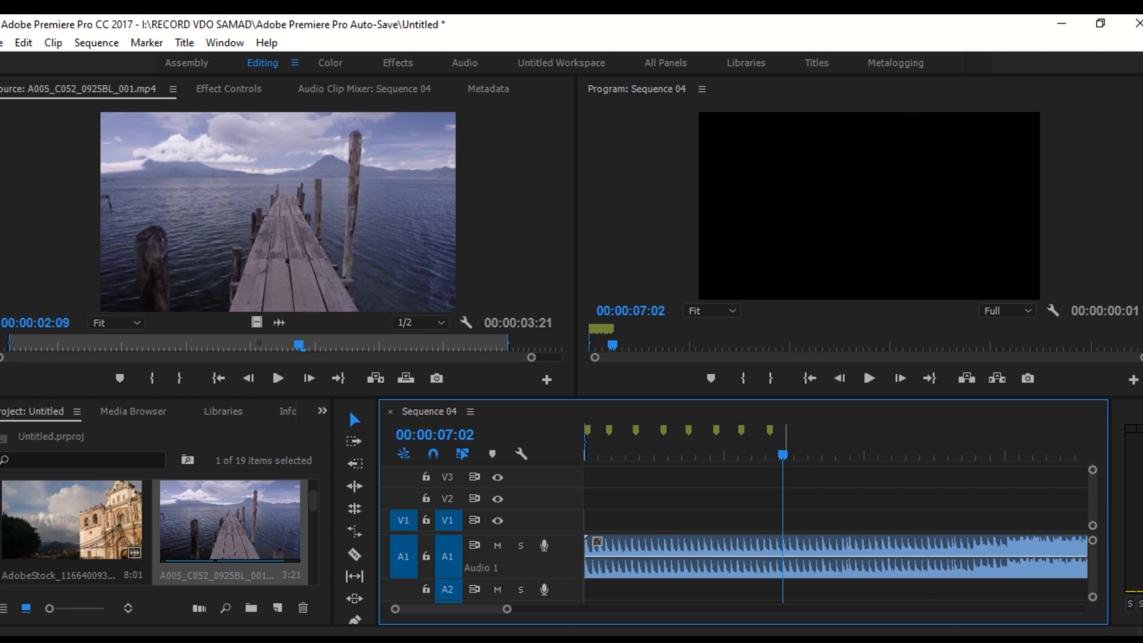
{"action": "left_click", "coordinate": [770, 431]}
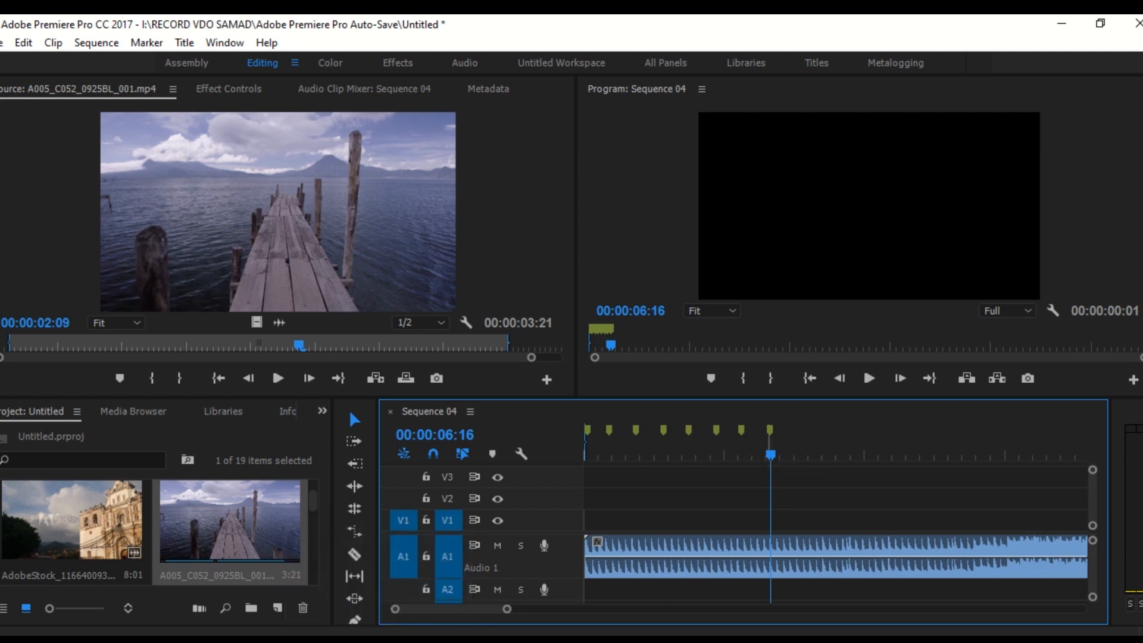
{"action": "key", "text": "Left"}
{"action": "right_click", "coordinate": [769, 432]}
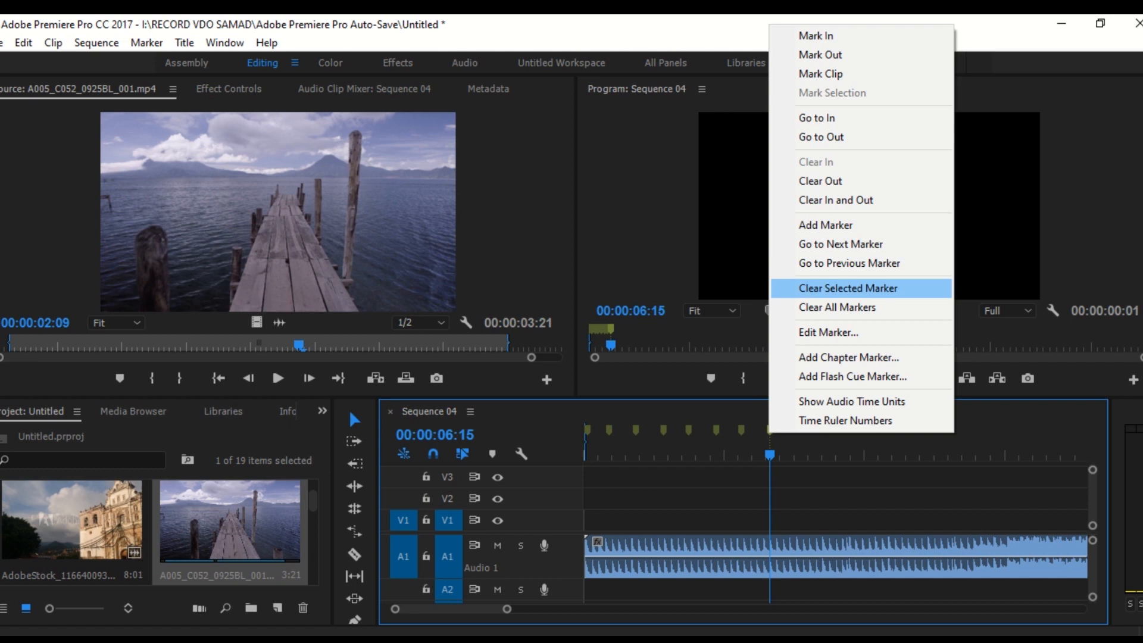
{"action": "left_click", "coordinate": [848, 288]}
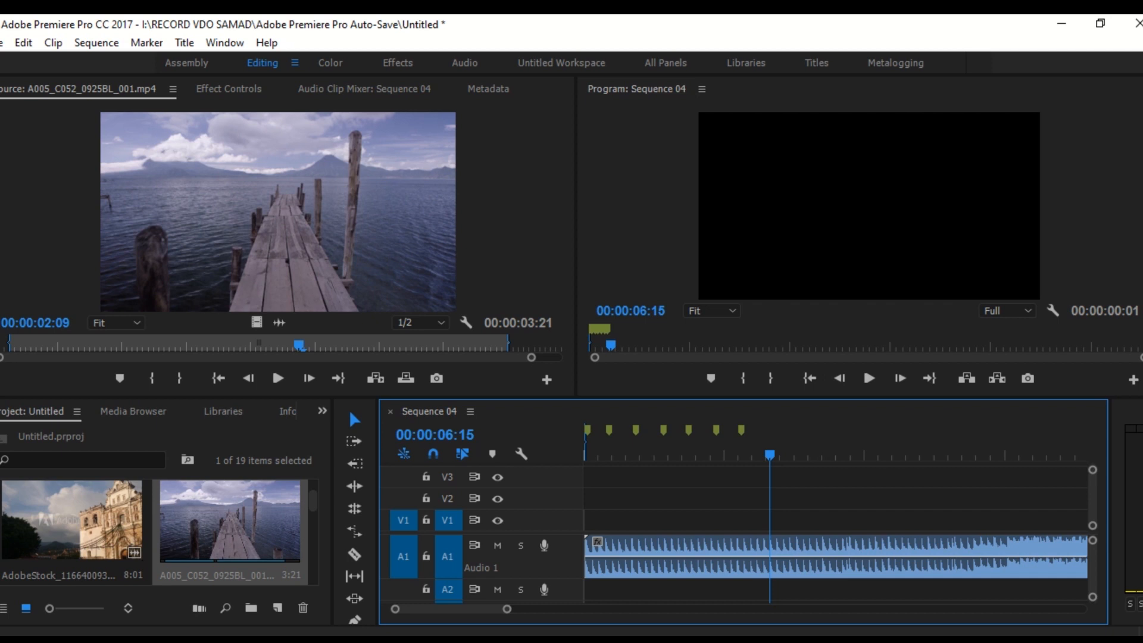
{"action": "key", "text": "m"}
Clear all markers from the sequence and undo the clearing
{"action": "right_click", "coordinate": [771, 431]}
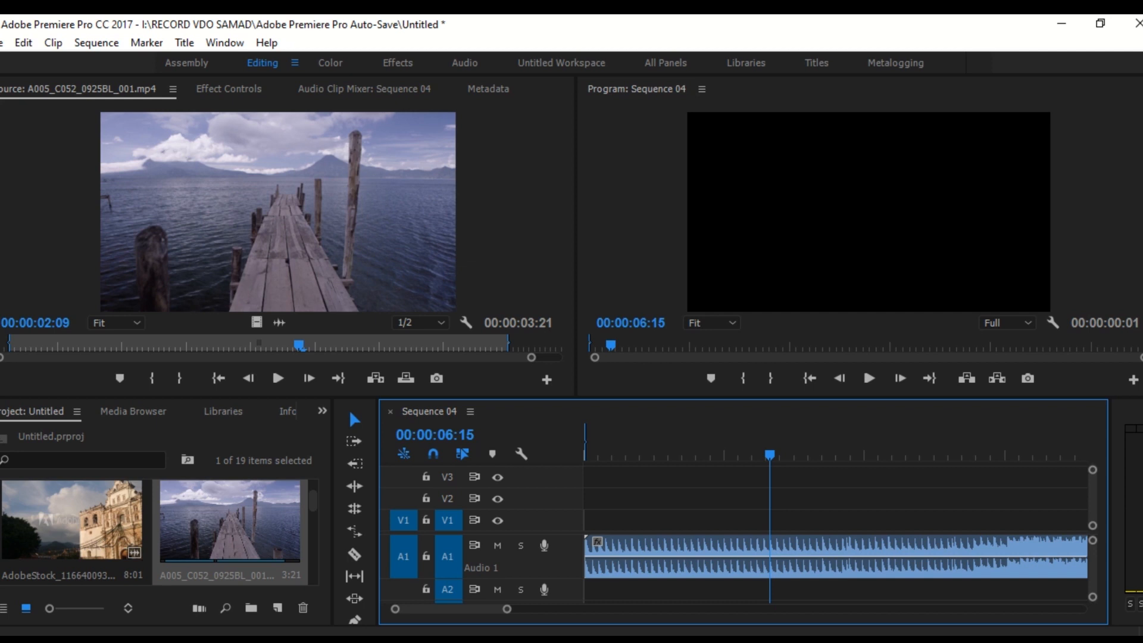
{"action": "key", "text": "ctrl+z"}
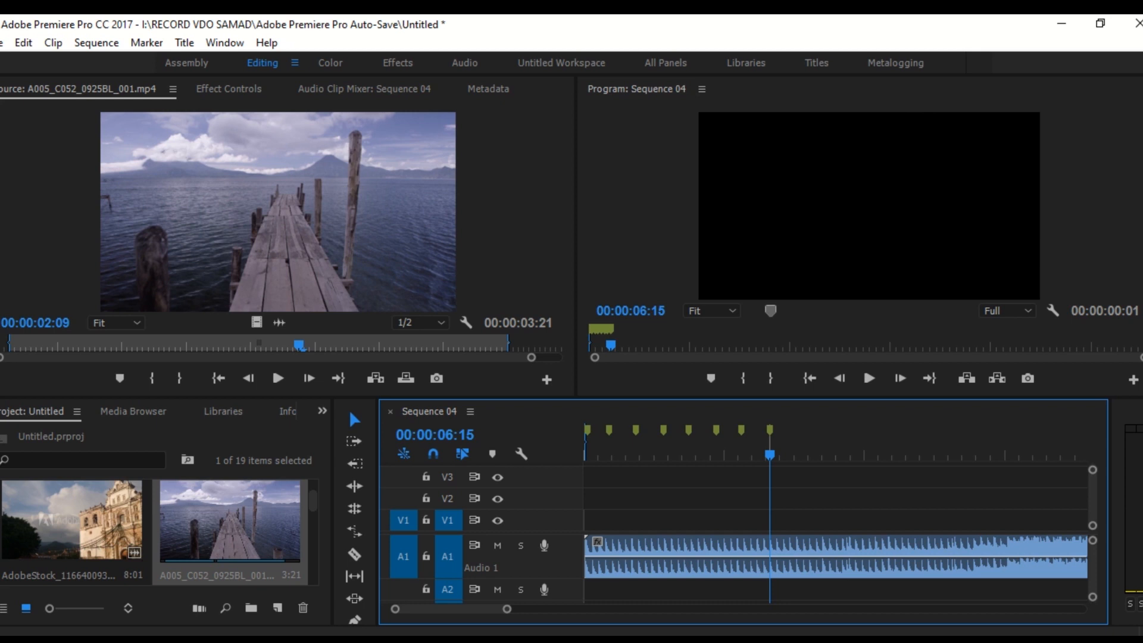
Play and scrub the sequence from the start to check the markers against the beat, and return the playhead to the start
{"action": "key", "text": "Home"}
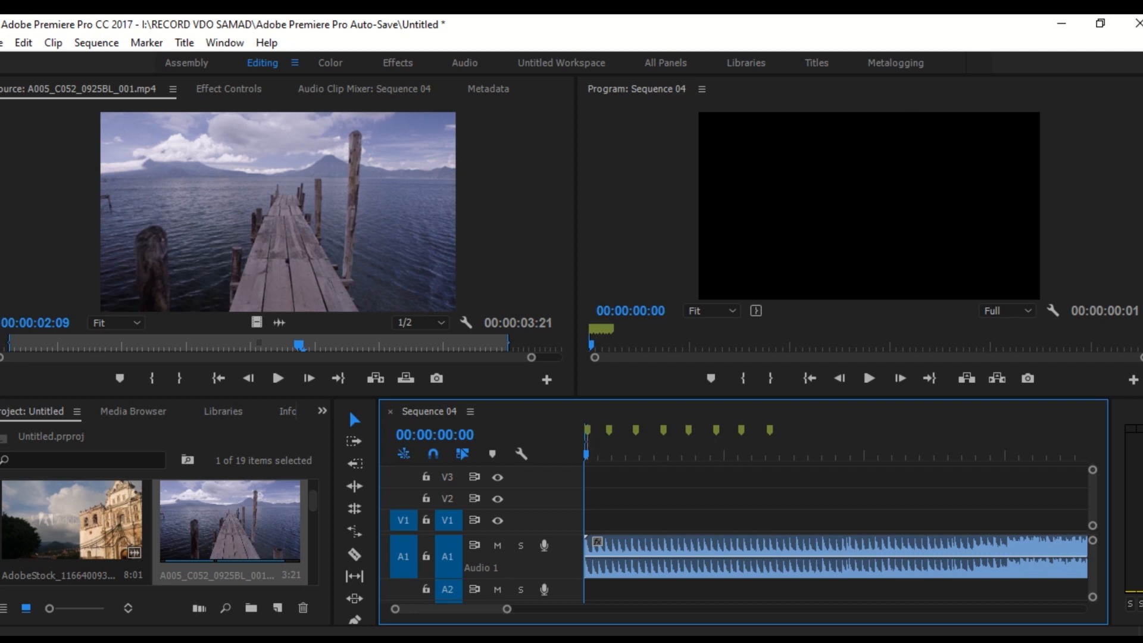
{"action": "key", "text": "space"}
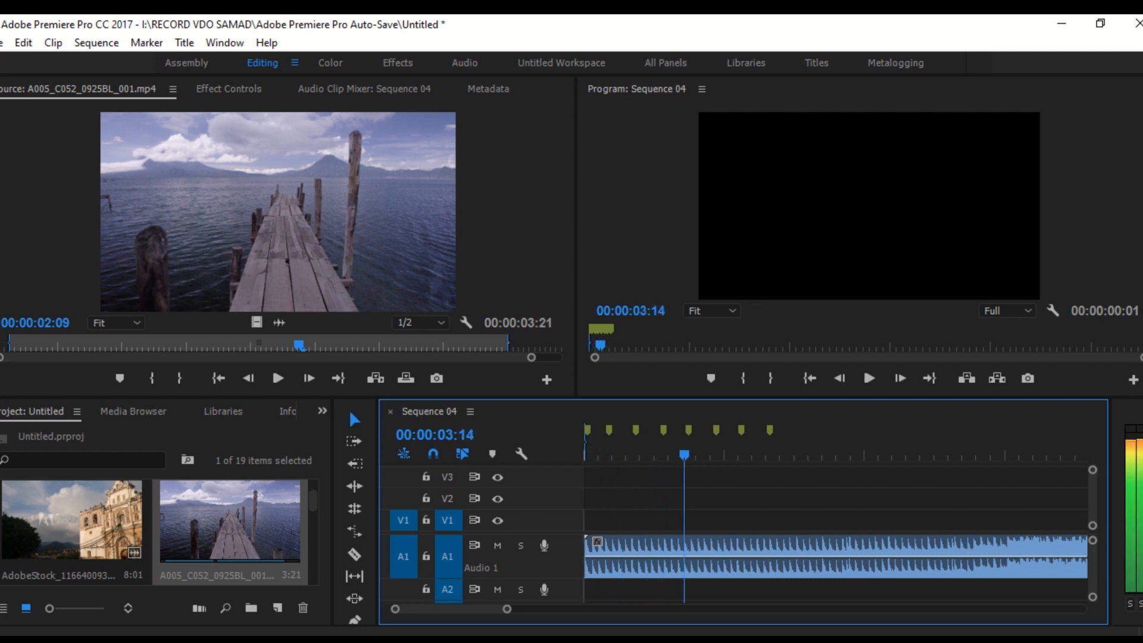
{"action": "key", "text": "space"}
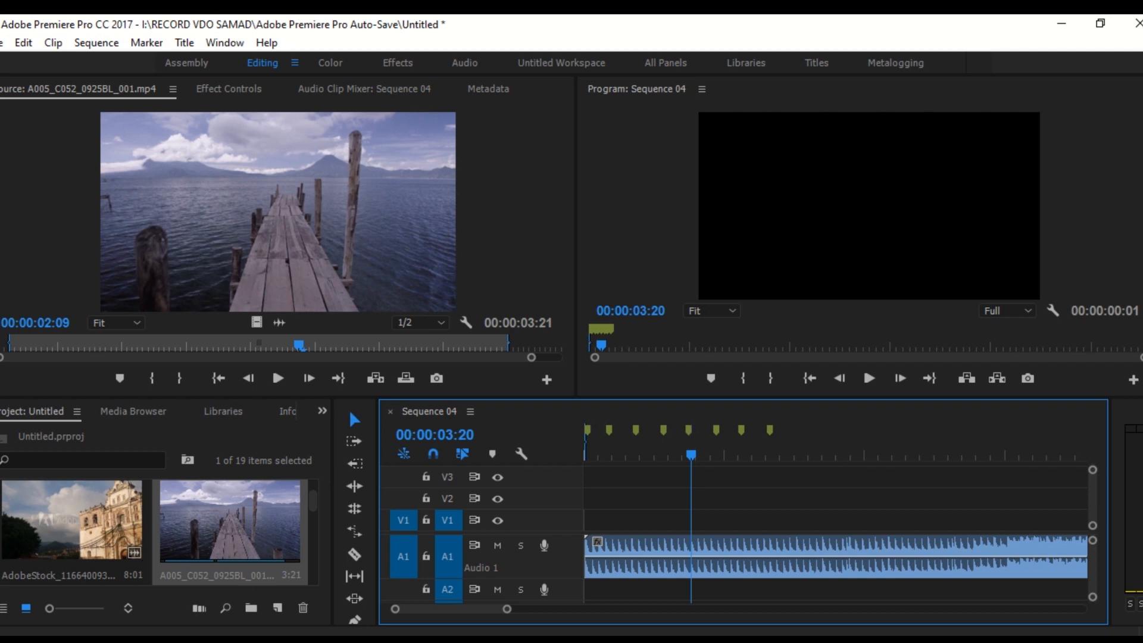
{"action": "key", "text": "Home"}
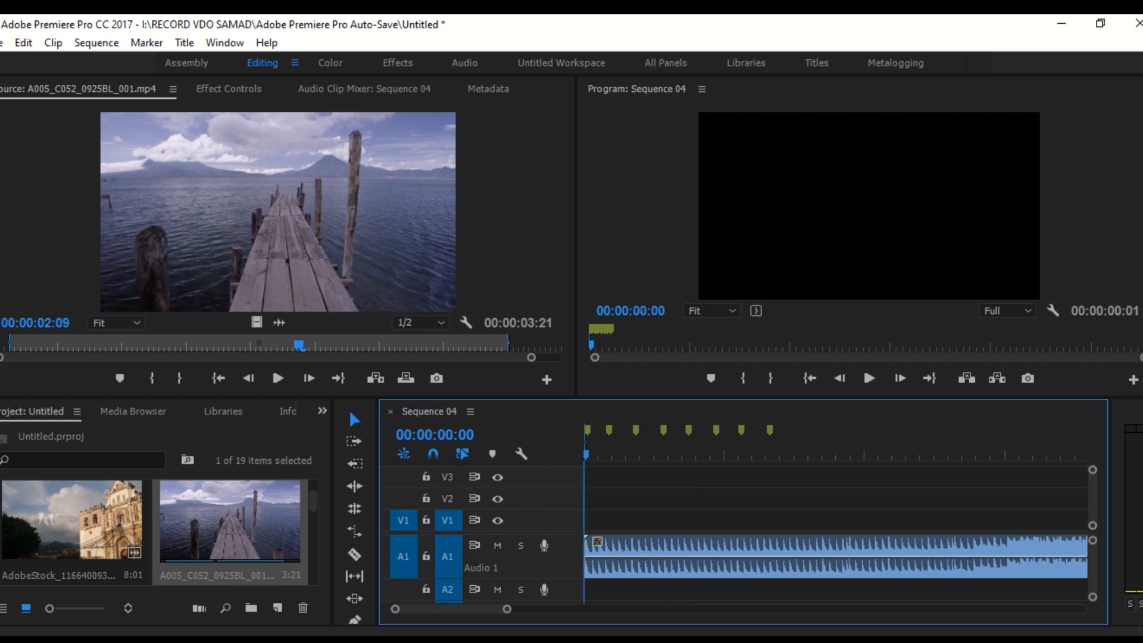
{"action": "left_click_drag", "start_coordinate": [588, 455], "coordinate": [625, 455]}
{"action": "key", "text": "Home"}
{"action": "left_click", "coordinate": [2, 43]}
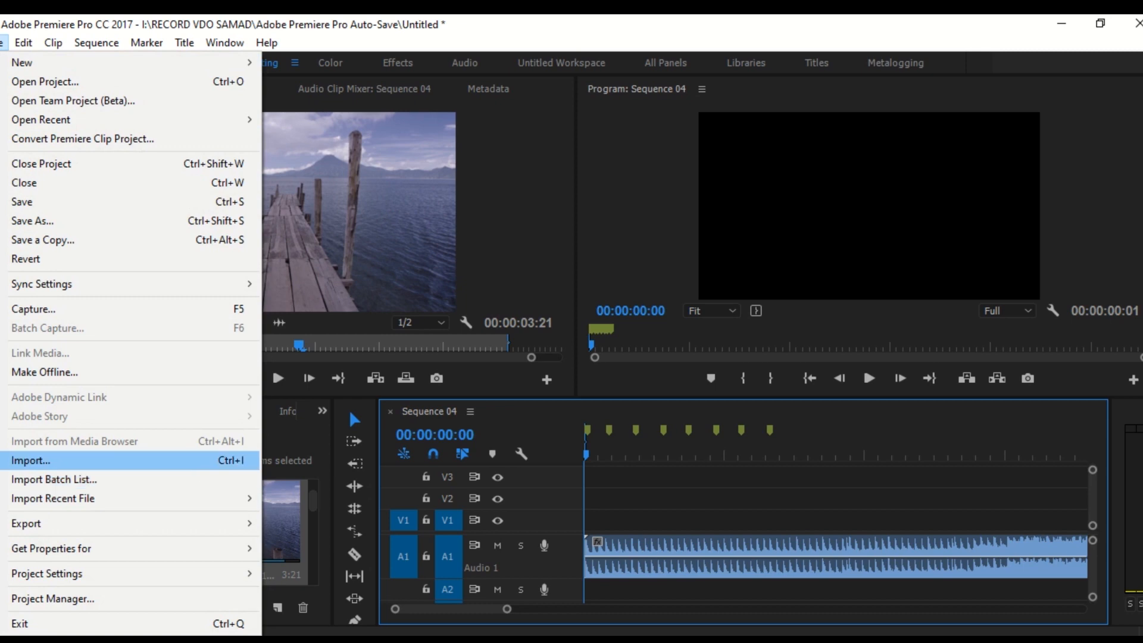
{"action": "left_click", "coordinate": [31, 461]}
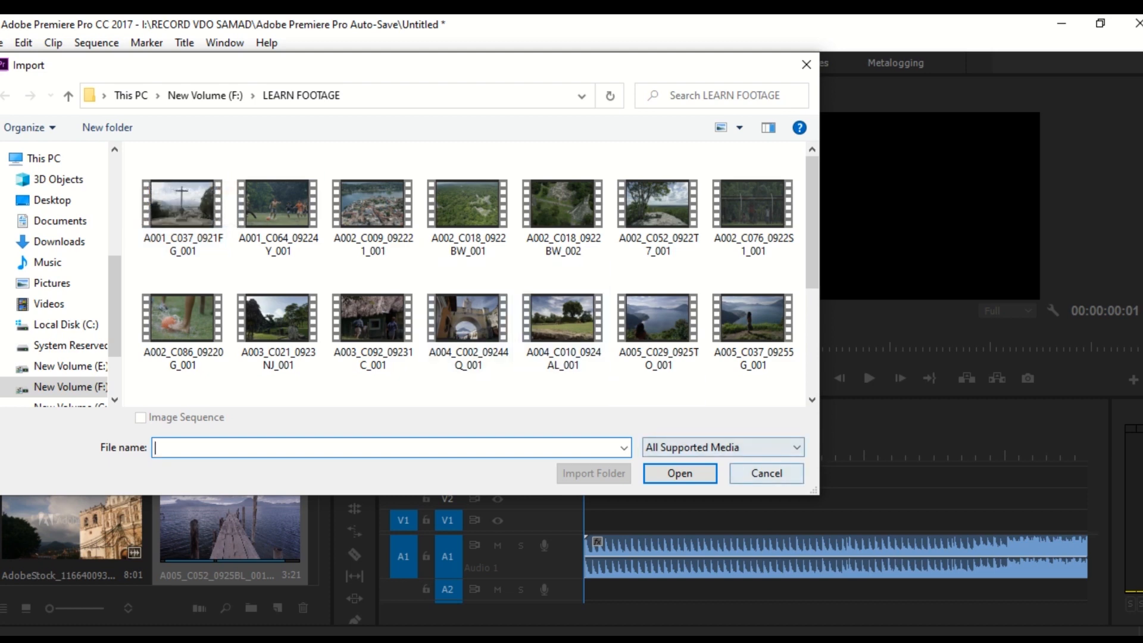
{"action": "left_click", "coordinate": [767, 473]}
{"action": "left_click", "coordinate": [931, 642]}
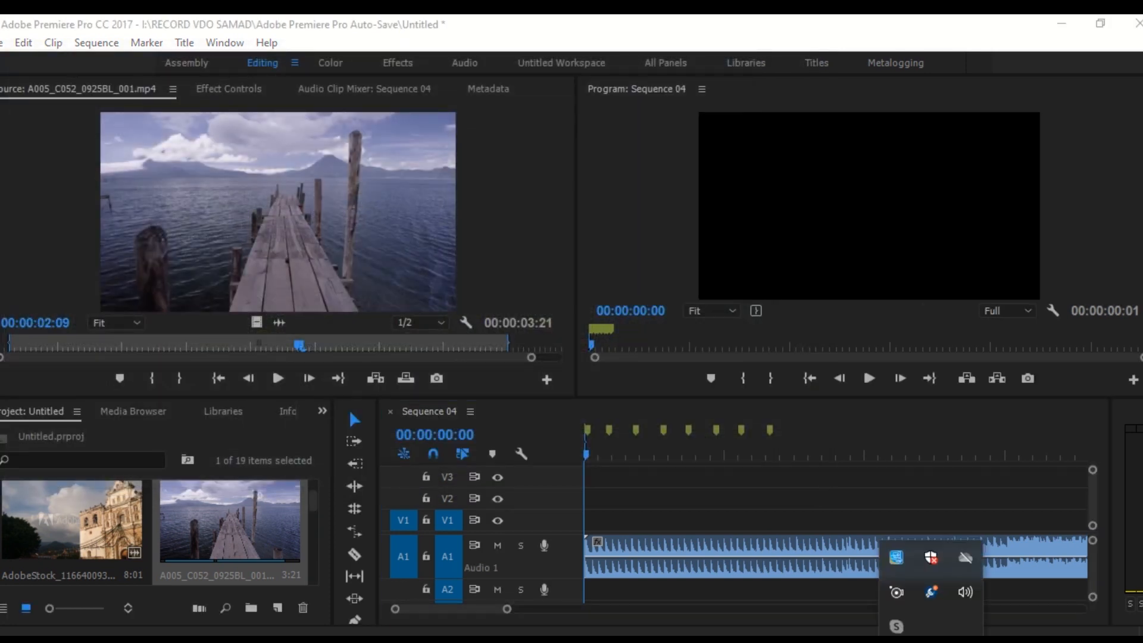
Browse the project's clips and open the A005_C049 clip of the palm by the lake in the Source Monitor
{"action": "left_click", "coordinate": [73, 525]}
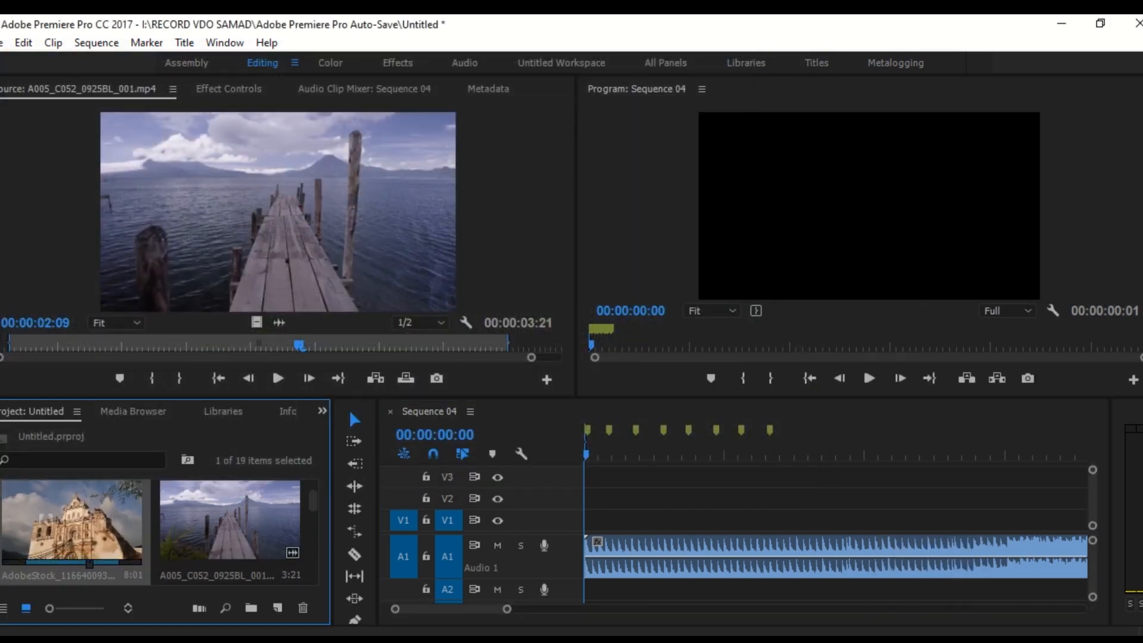
{"action": "scroll", "coordinate": [73, 525], "scroll_direction": "up", "scroll_amount": 3}
{"action": "scroll", "coordinate": [73, 525], "scroll_direction": "down", "scroll_amount": 1}
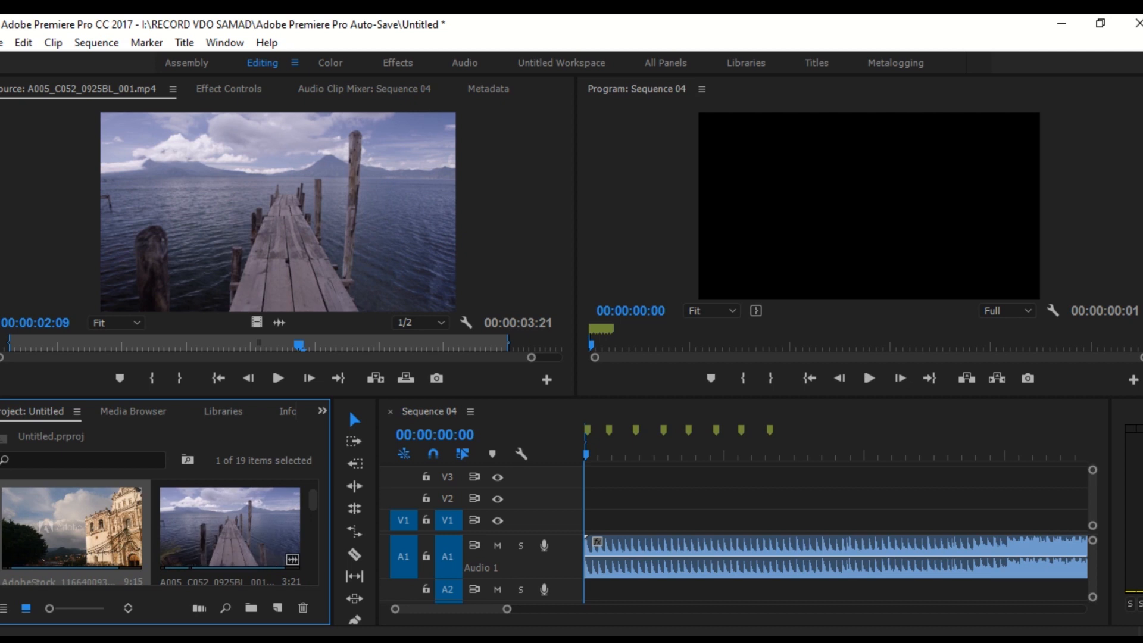
{"action": "scroll", "coordinate": [230, 527], "scroll_direction": "down", "scroll_amount": 1}
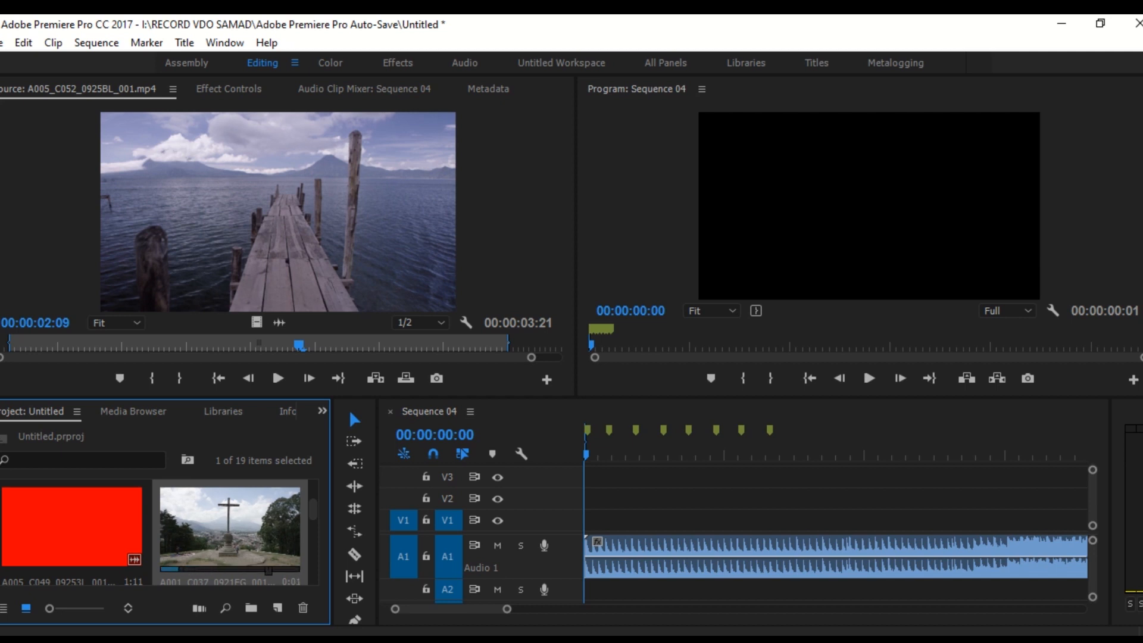
{"action": "double_click", "coordinate": [80, 527]}
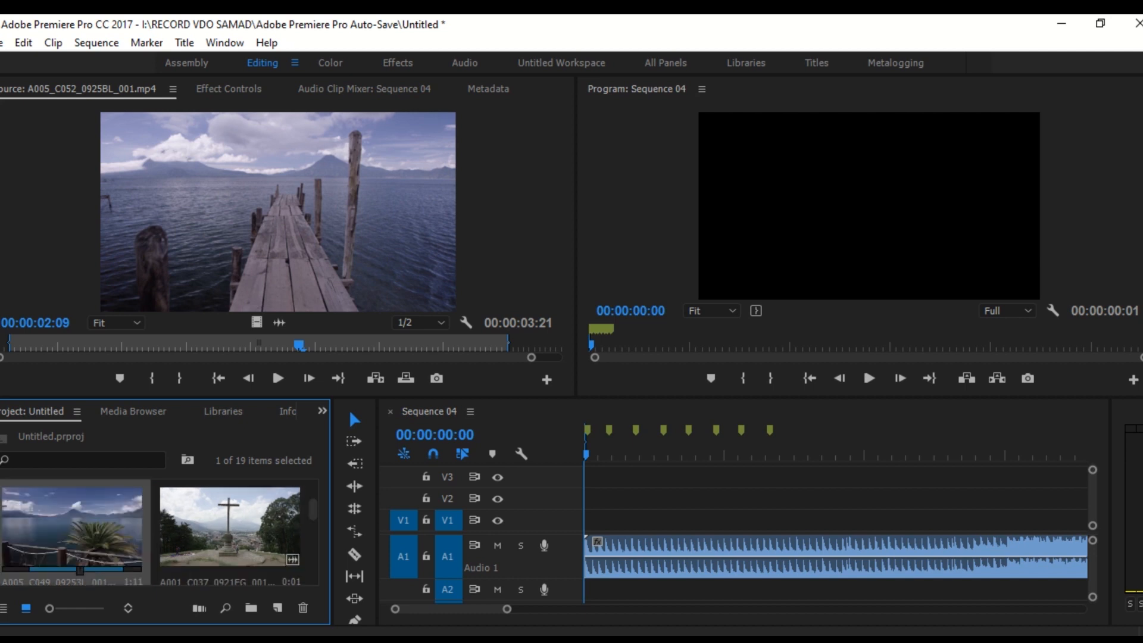
Set the out point of the A005_C049 palm clip at 00:00:01:05
{"action": "left_click_drag", "start_coordinate": [81, 527], "coordinate": [113, 527]}
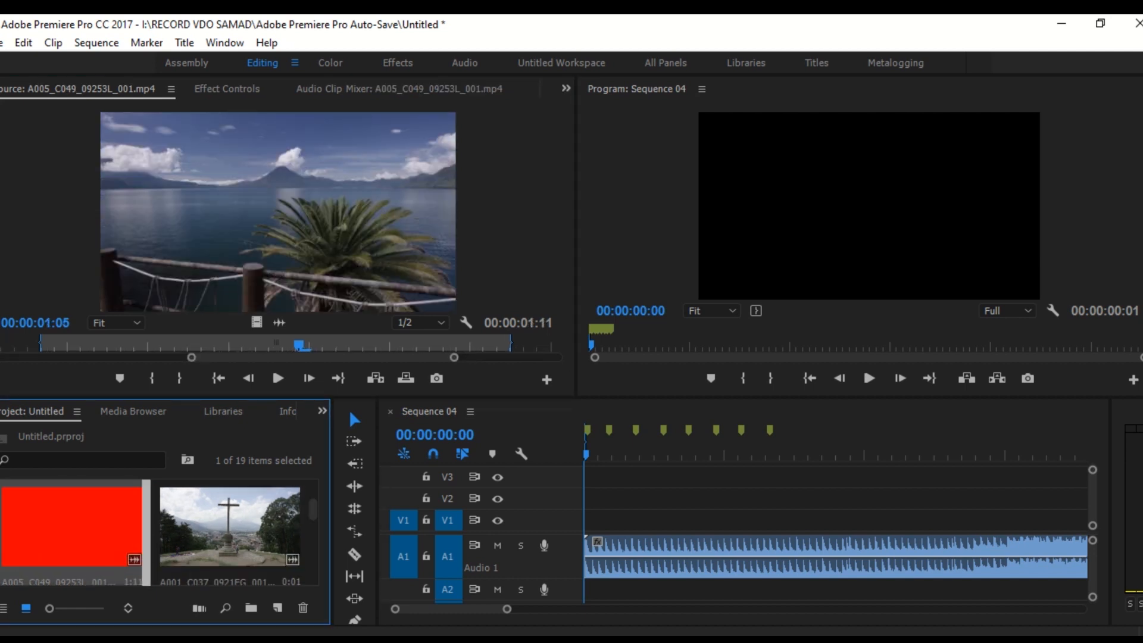
{"action": "key", "text": "o"}
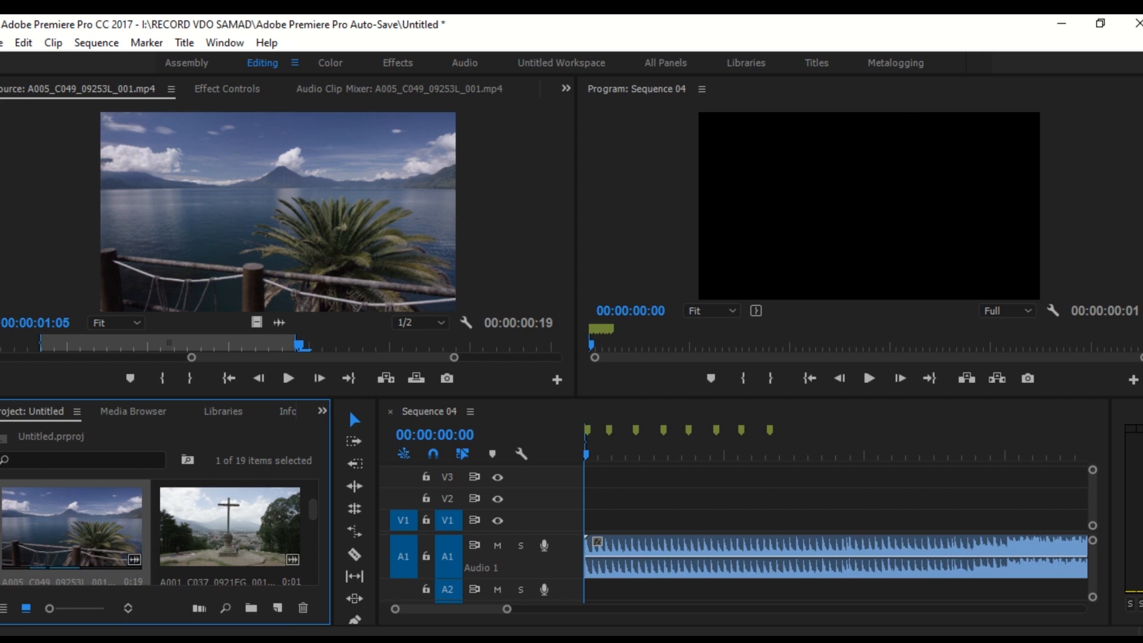
Scrub the A002_C076 fence clip in the project and trim its marked range to a duration of 1:14
{"action": "scroll", "coordinate": [159, 532], "scroll_direction": "down", "scroll_amount": 3}
{"action": "scroll", "coordinate": [80, 518], "scroll_direction": "up", "scroll_amount": 1}
{"action": "left_click", "coordinate": [81, 518]}
{"action": "left_click_drag", "start_coordinate": [36, 553], "coordinate": [18, 554]}
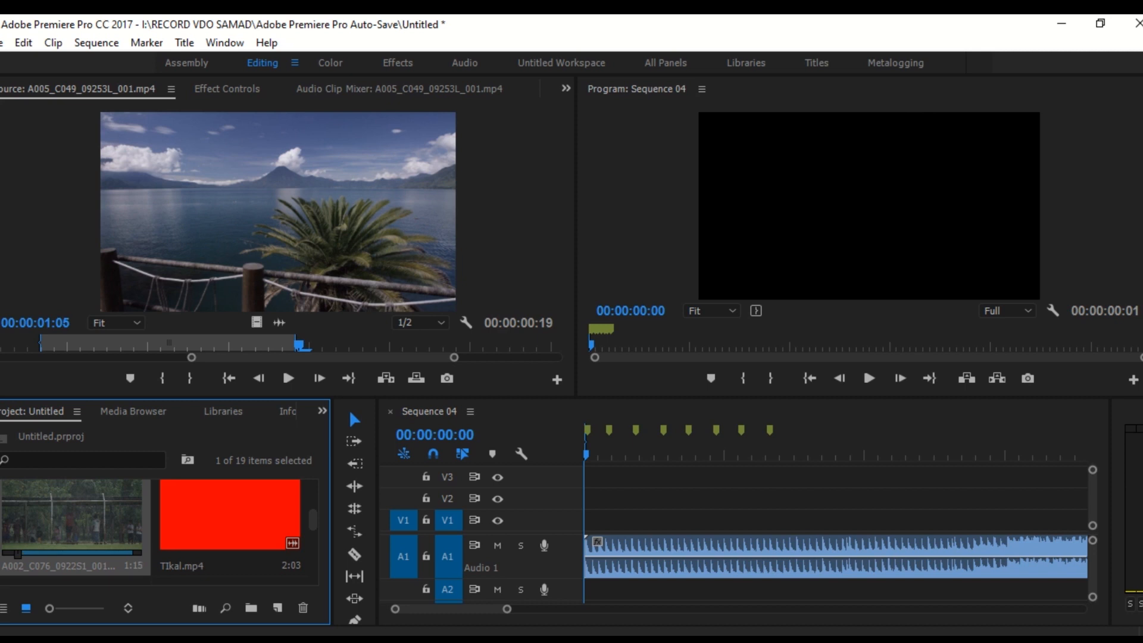
{"action": "left_click_drag", "start_coordinate": [18, 554], "coordinate": [10, 554]}
{"action": "key", "text": "shift+o"}
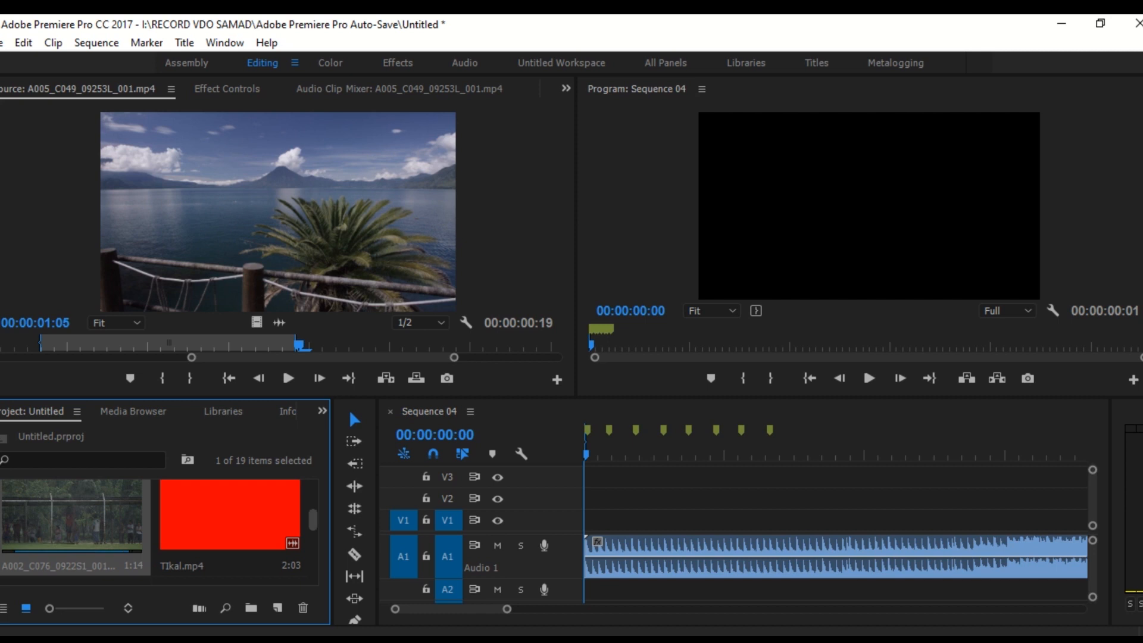
Add the project's video clips to the selection row by row, from A003_C092 and A002_C018 back to the AdobeStock and A005_C052 clips
{"action": "scroll", "coordinate": [159, 533], "scroll_direction": "down", "scroll_amount": 1}
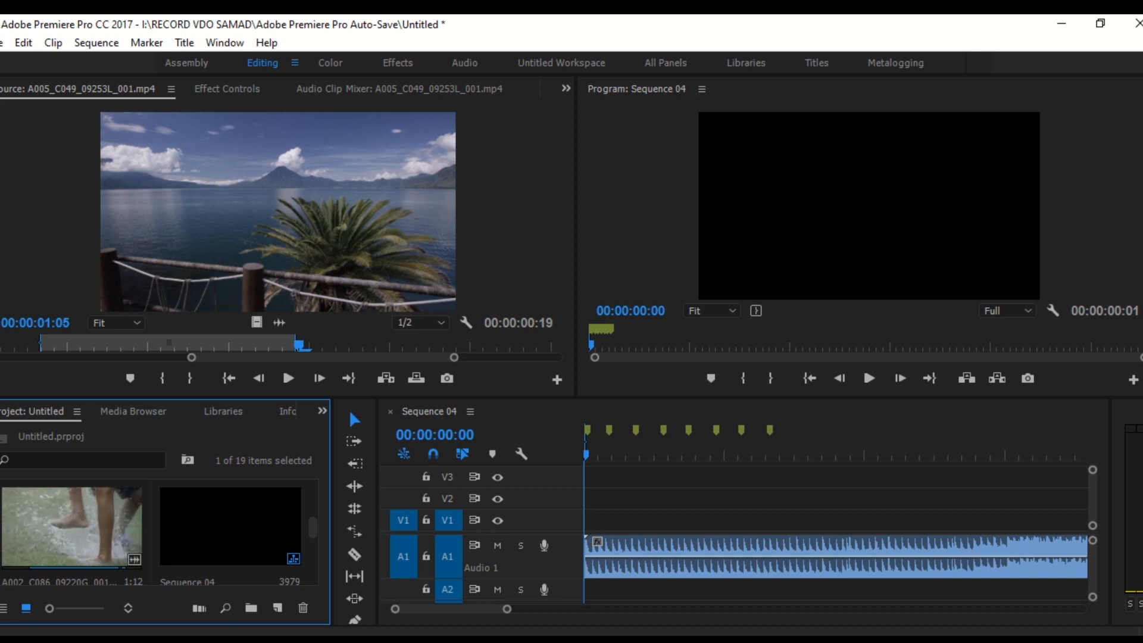
{"action": "scroll", "coordinate": [89, 527], "scroll_direction": "down", "scroll_amount": 1}
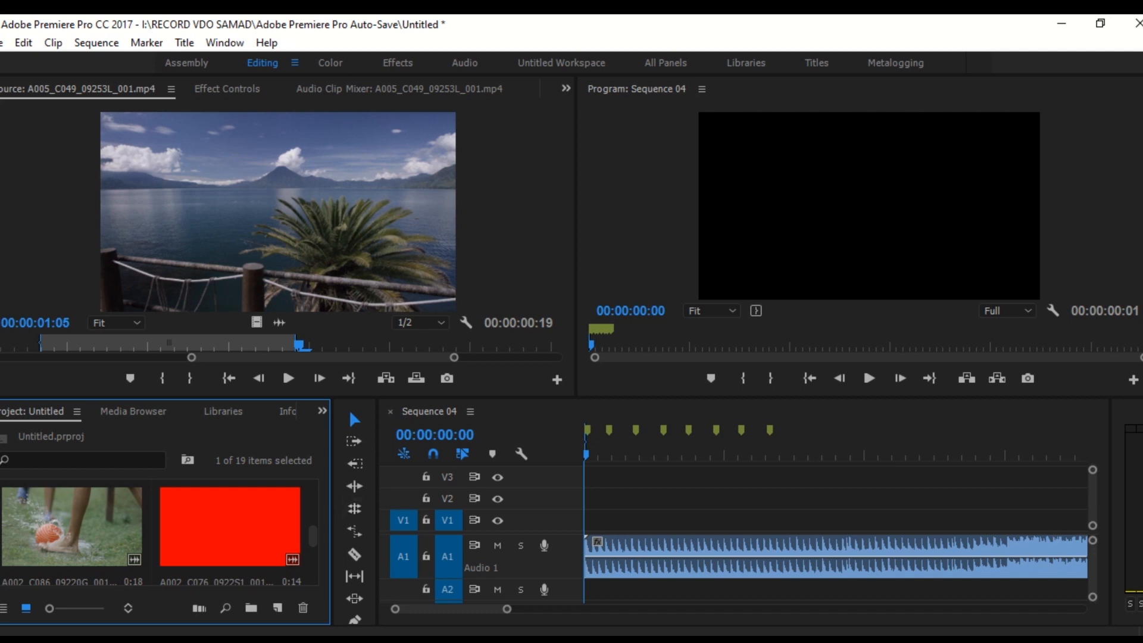
{"action": "scroll", "coordinate": [90, 527], "scroll_direction": "down", "scroll_amount": 2}
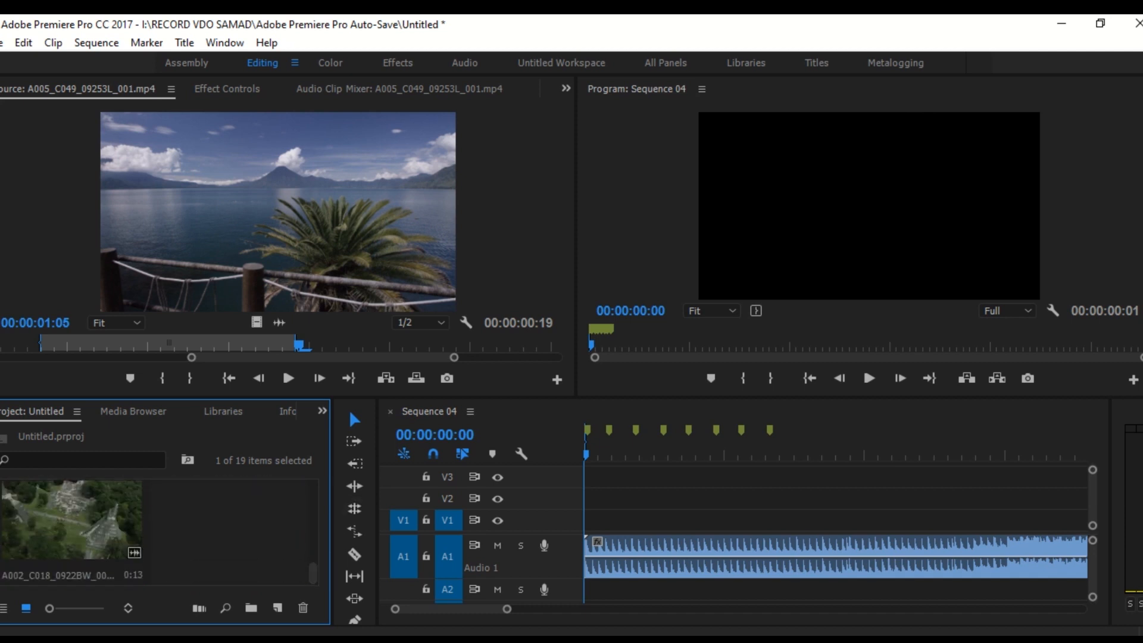
{"action": "scroll", "coordinate": [83, 524], "scroll_direction": "up", "scroll_amount": 1}
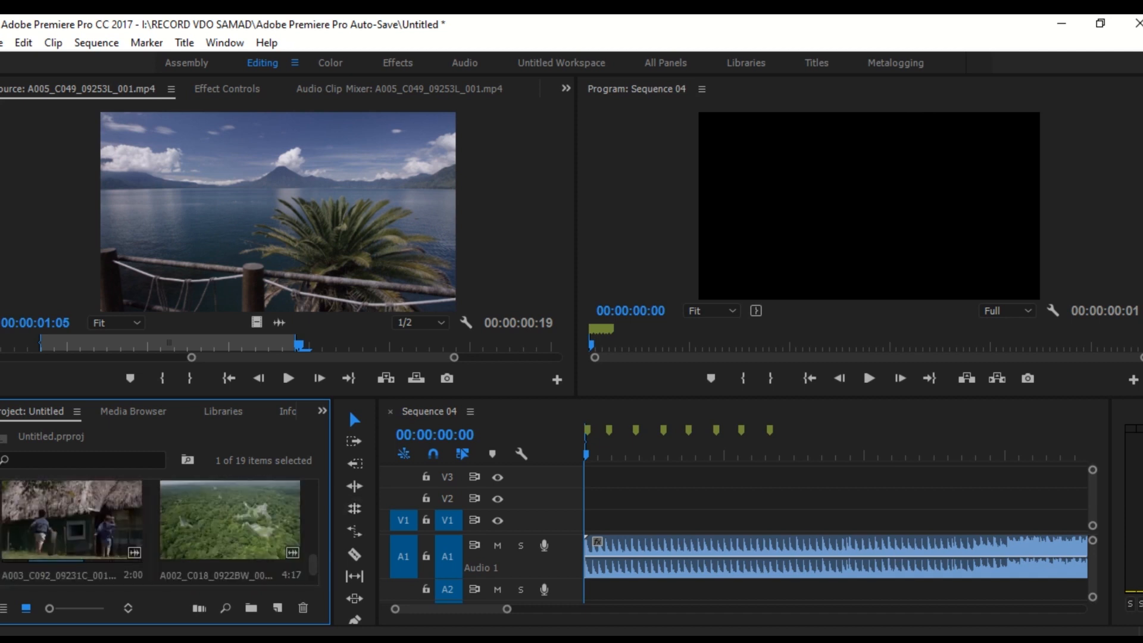
{"action": "left_click", "coordinate": [82, 524], "text": "shift"}
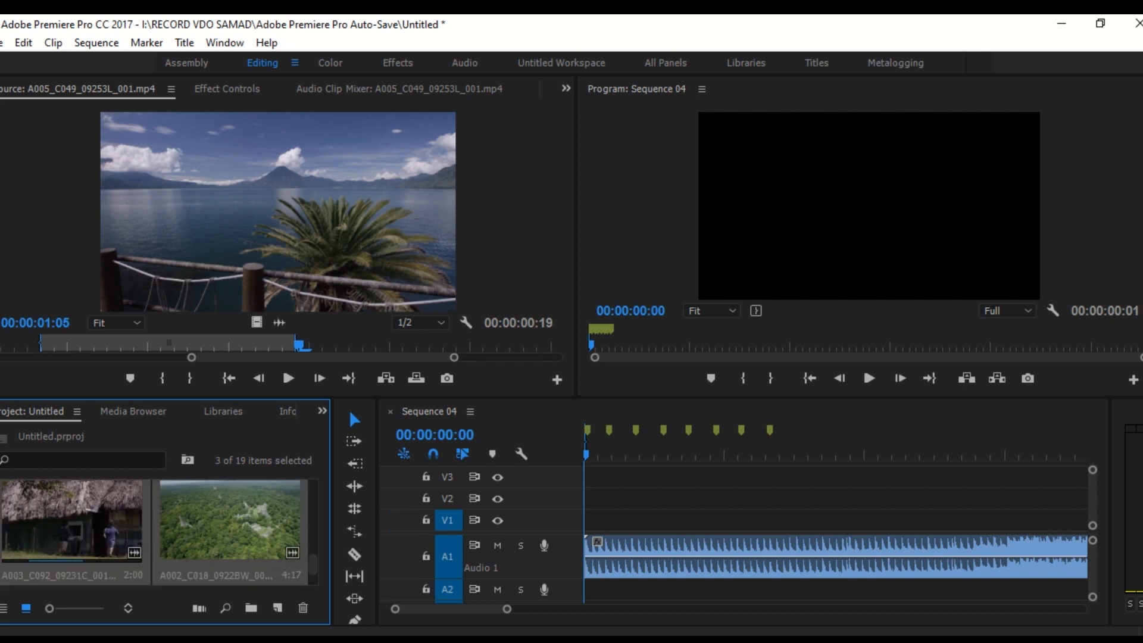
{"action": "scroll", "coordinate": [82, 523], "scroll_direction": "up", "scroll_amount": 1}
{"action": "left_click", "coordinate": [82, 524], "text": "shift"}
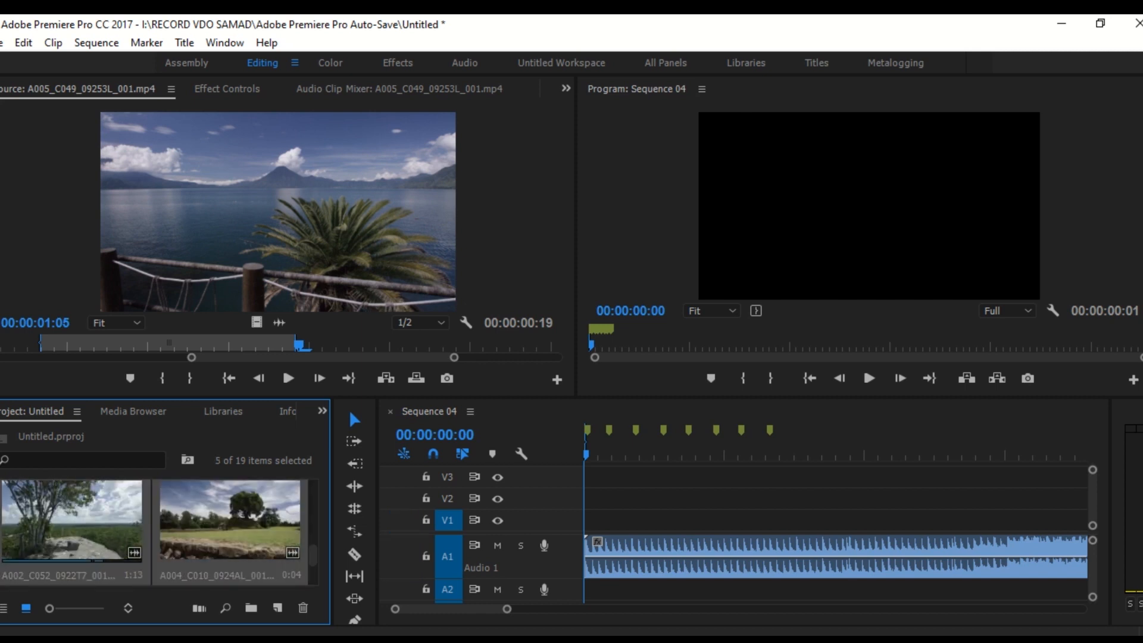
{"action": "scroll", "coordinate": [82, 524], "scroll_direction": "up", "scroll_amount": 1}
{"action": "left_click", "coordinate": [82, 524], "text": "shift"}
{"action": "scroll", "coordinate": [82, 524], "scroll_direction": "up", "scroll_amount": 1}
{"action": "left_click", "coordinate": [82, 523], "text": "shift"}
{"action": "scroll", "coordinate": [82, 524], "scroll_direction": "up", "scroll_amount": 1}
{"action": "left_click", "coordinate": [82, 524], "text": "shift"}
{"action": "scroll", "coordinate": [82, 523], "scroll_direction": "up", "scroll_amount": 1}
{"action": "left_click", "coordinate": [82, 524], "text": "shift"}
{"action": "scroll", "coordinate": [82, 524], "scroll_direction": "up", "scroll_amount": 1}
{"action": "left_click", "coordinate": [82, 524], "text": "shift"}
{"action": "scroll", "coordinate": [82, 524], "scroll_direction": "up", "scroll_amount": 1}
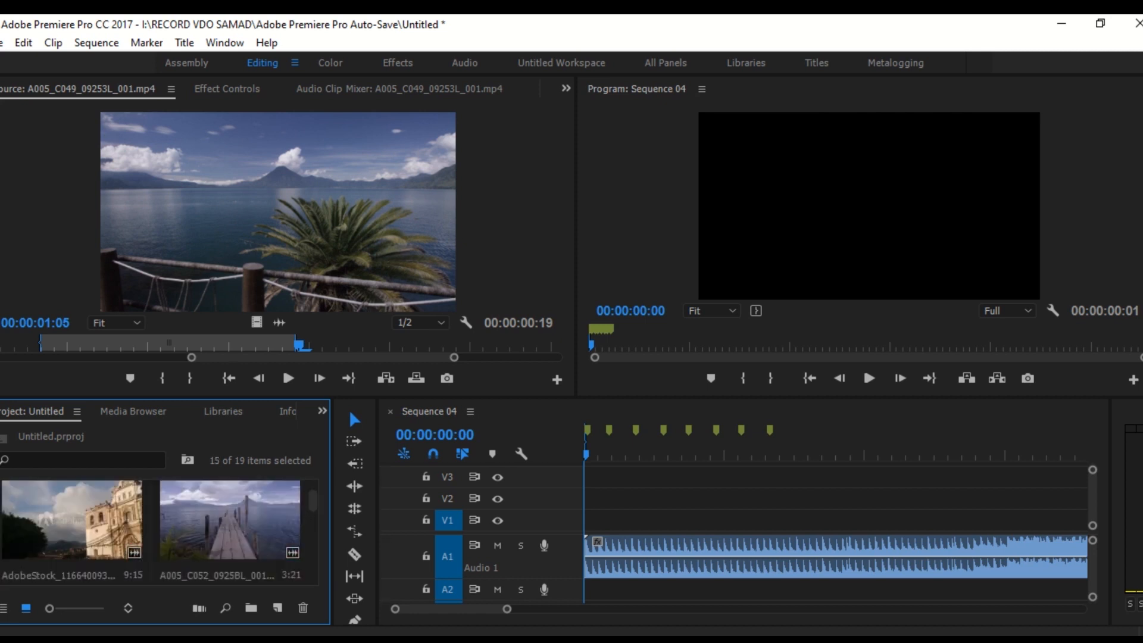
{"action": "left_click", "coordinate": [83, 523], "text": "shift"}
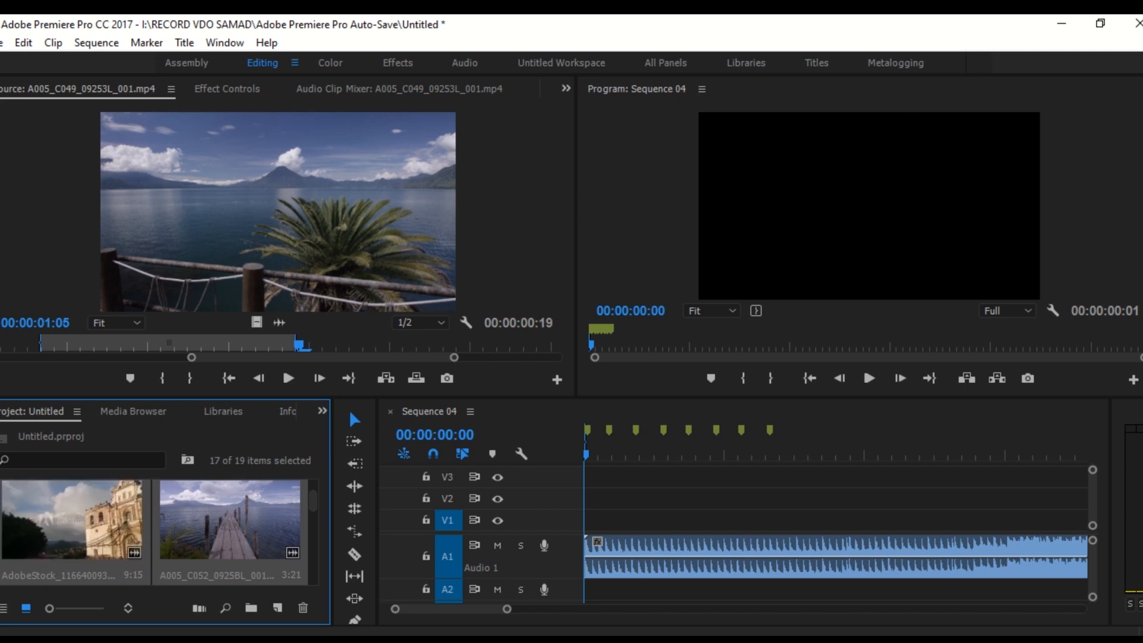
{"action": "scroll", "coordinate": [82, 523], "scroll_direction": "down", "scroll_amount": 3}
{"action": "scroll", "coordinate": [159, 533], "scroll_direction": "down", "scroll_amount": 3}
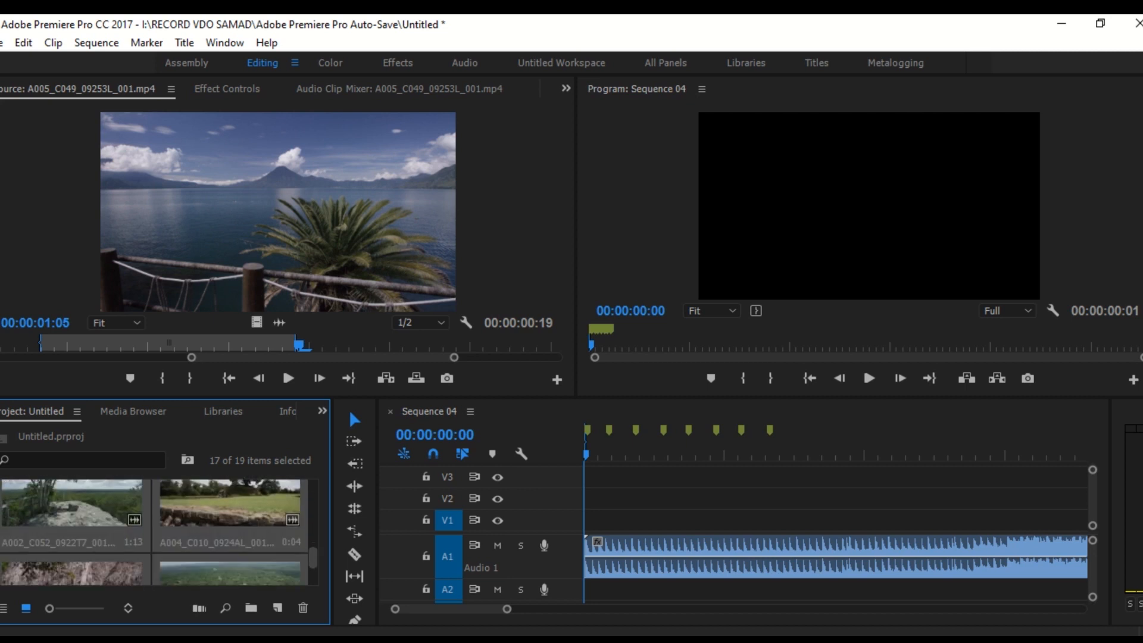
{"action": "scroll", "coordinate": [159, 532], "scroll_direction": "down", "scroll_amount": 3}
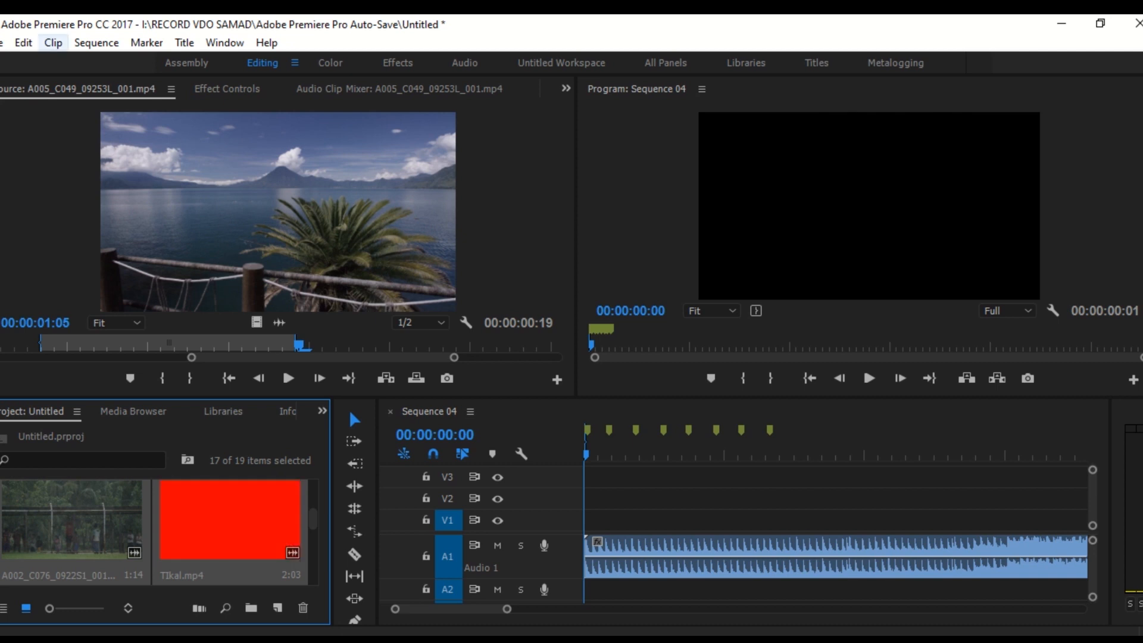
Automate the selected clips to Sequence 04 in Selection Order at unnumbered markers, using Overwrite Edit and ignoring audio
{"action": "left_click", "coordinate": [53, 43]}
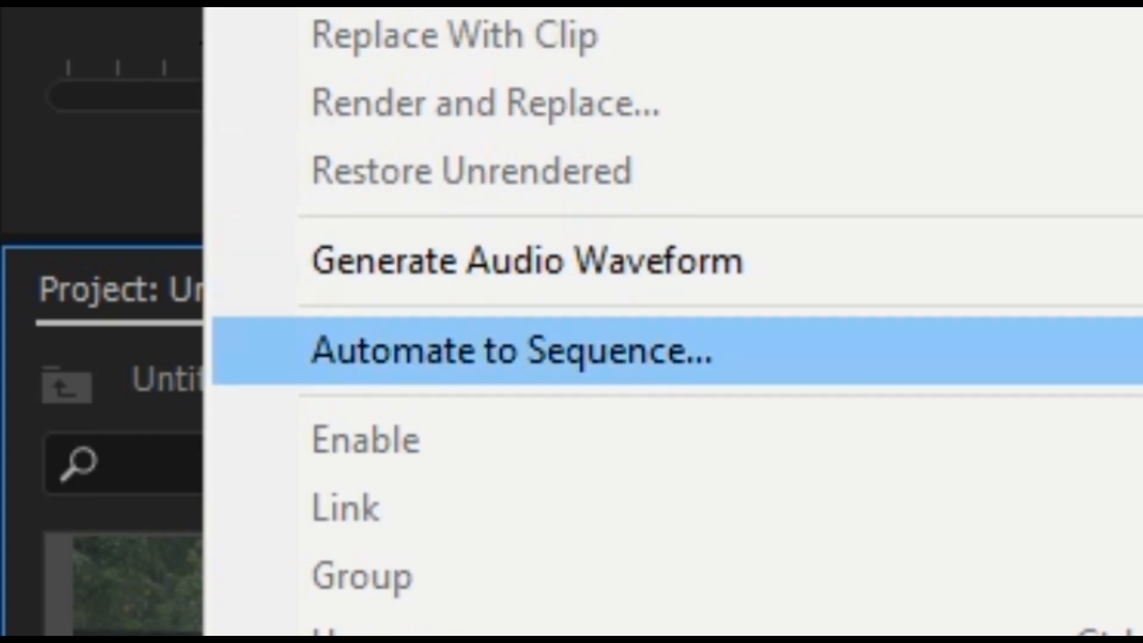
{"action": "left_click", "coordinate": [512, 350]}
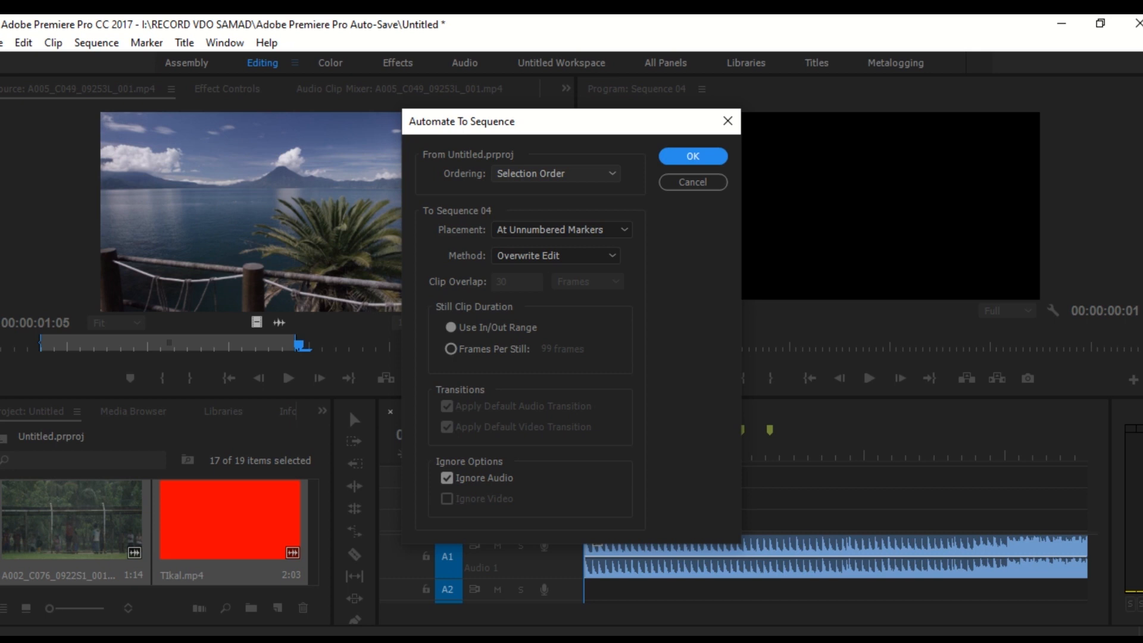
{"action": "left_click", "coordinate": [556, 174]}
{"action": "left_click", "coordinate": [555, 174]}
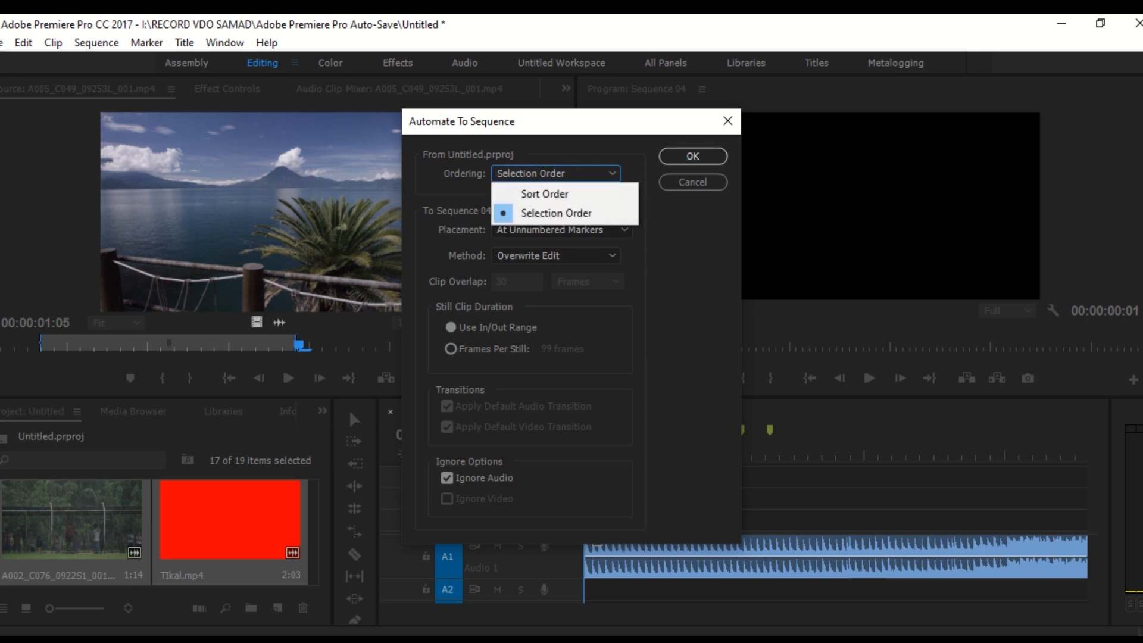
{"action": "left_click", "coordinate": [556, 213]}
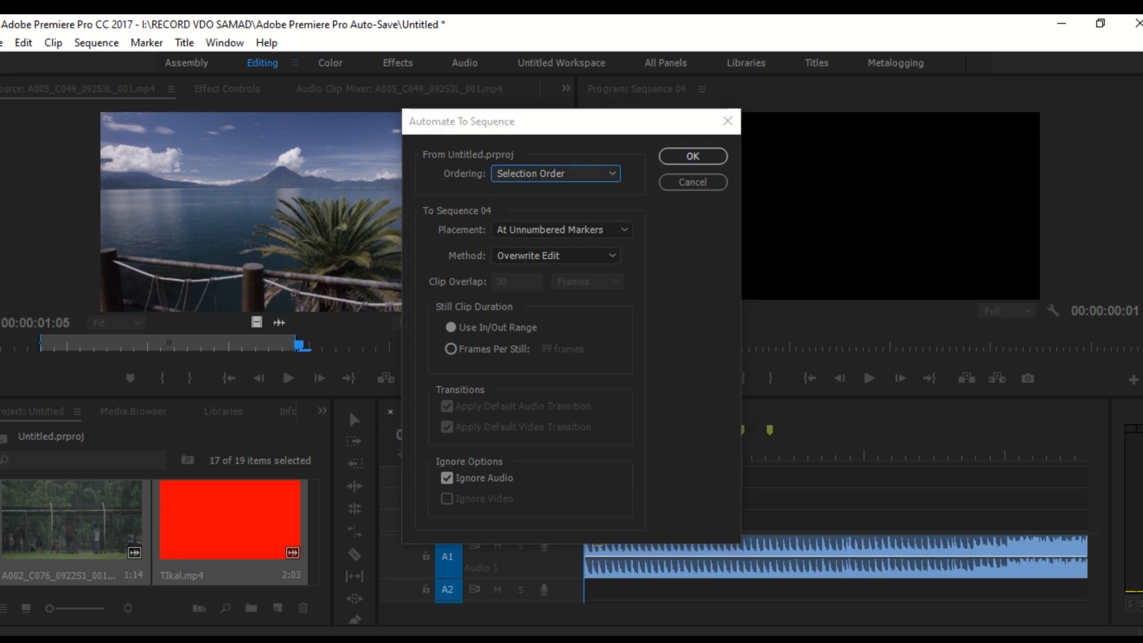
{"action": "key", "text": "Return"}
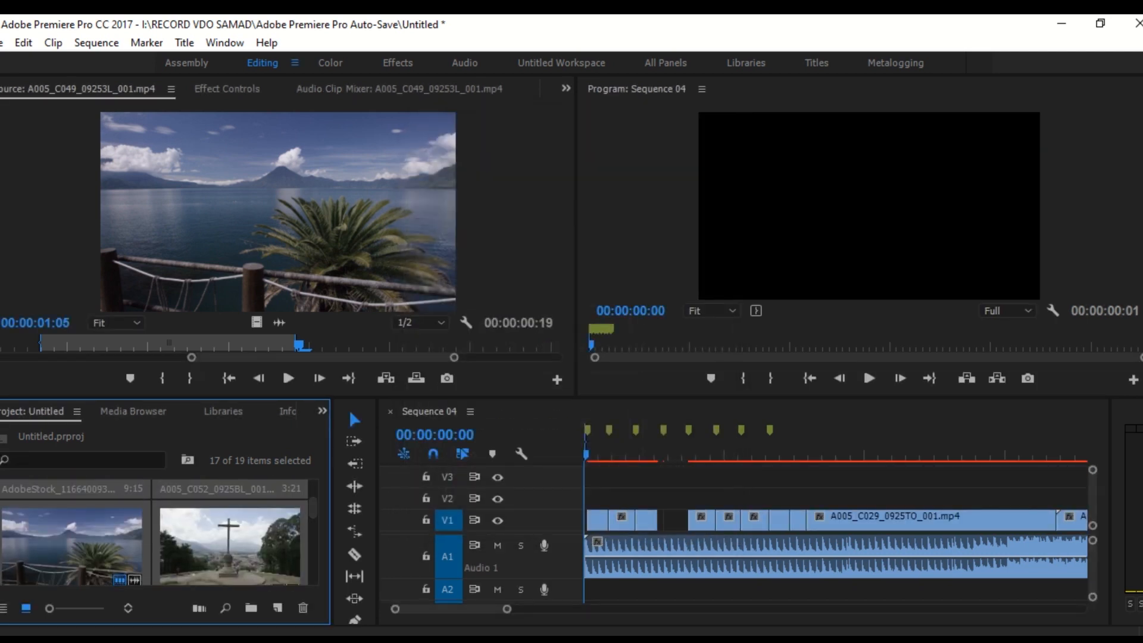
Select only the A005_C052 and A001_C037 clips in the project and remove the automated clips from the sequence
{"action": "left_click_drag", "start_coordinate": [307, 508], "coordinate": [307, 495]}
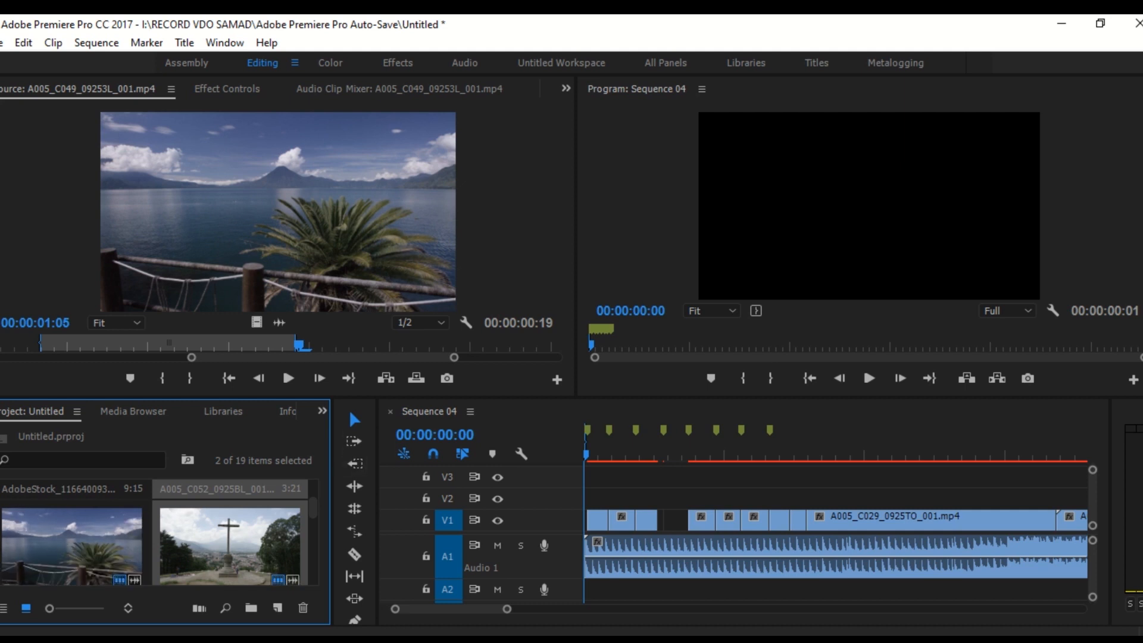
{"action": "key", "text": "Delete"}
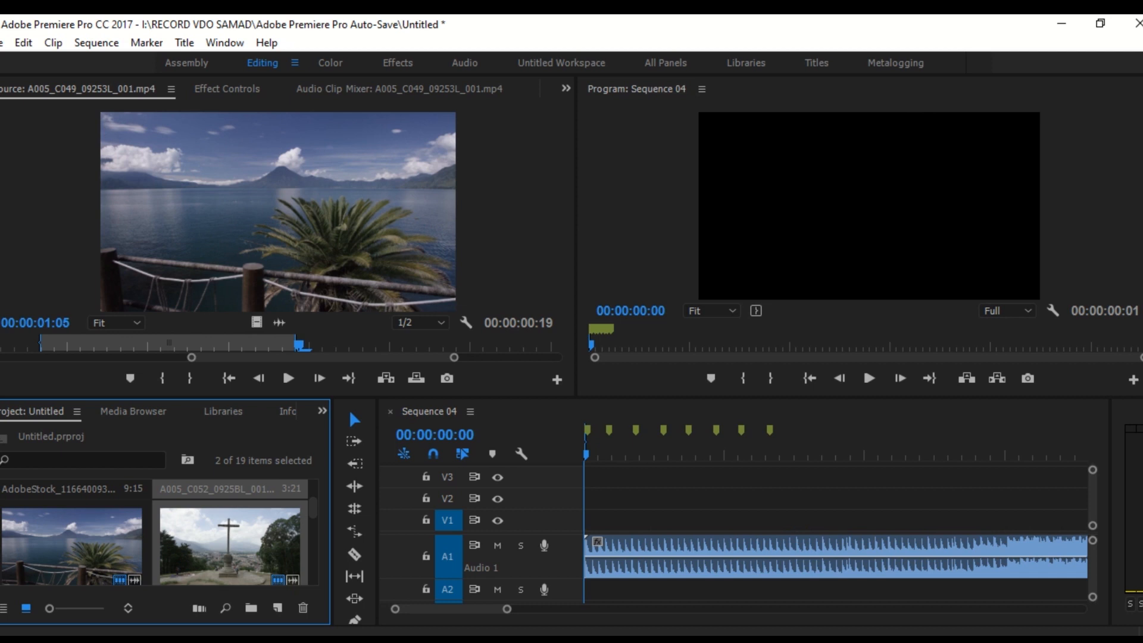
{"action": "left_click", "coordinate": [53, 43]}
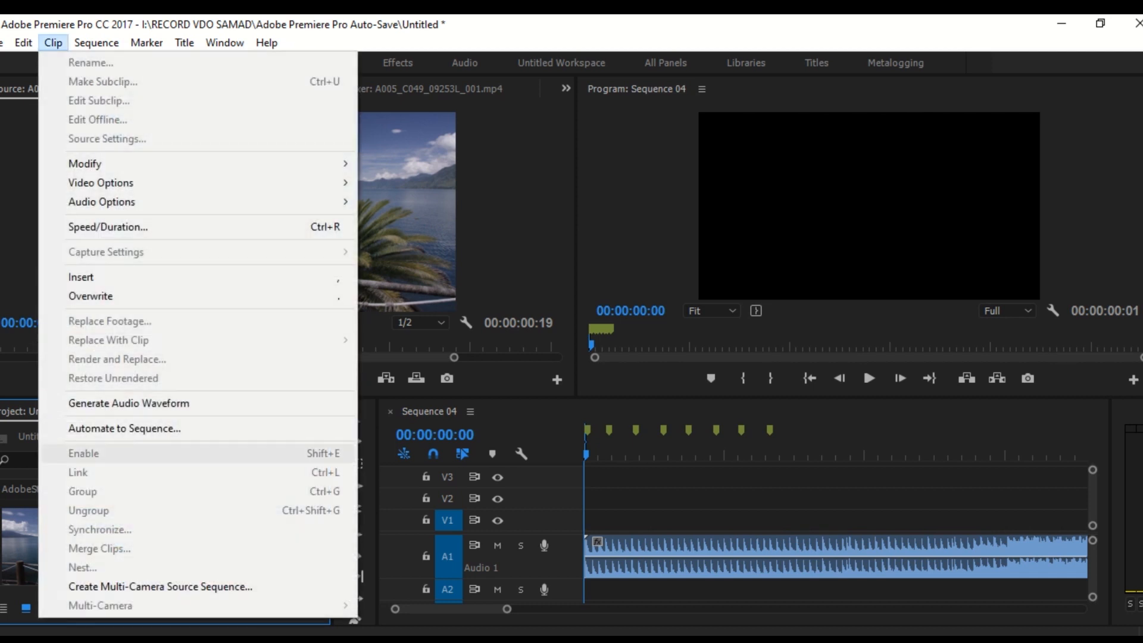
{"action": "left_click", "coordinate": [125, 428]}
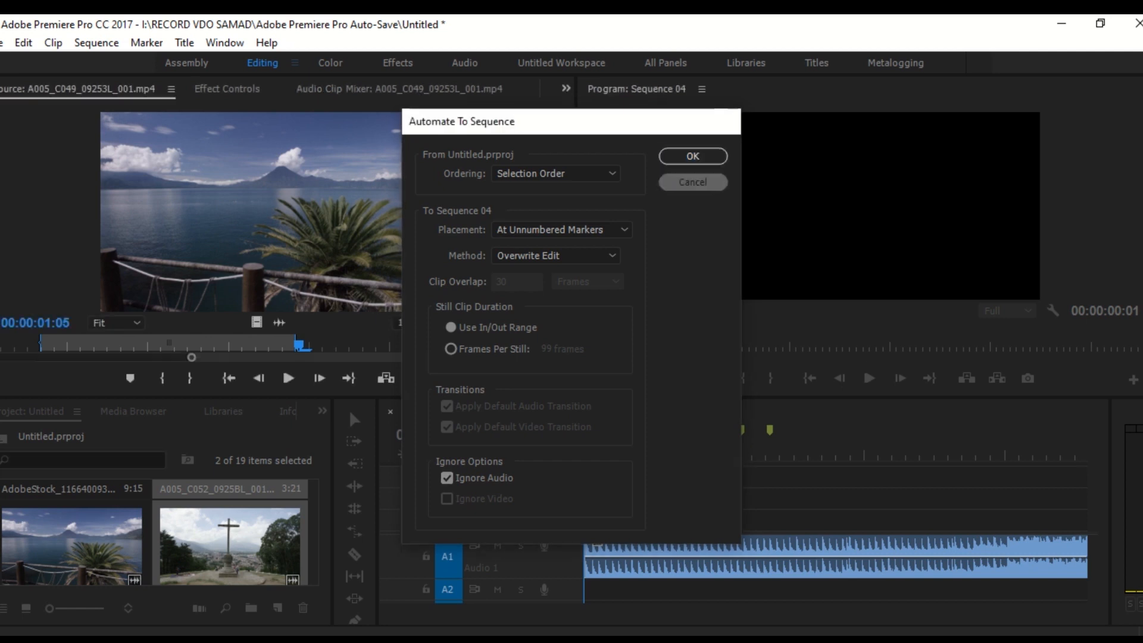
{"action": "key", "text": "Escape"}
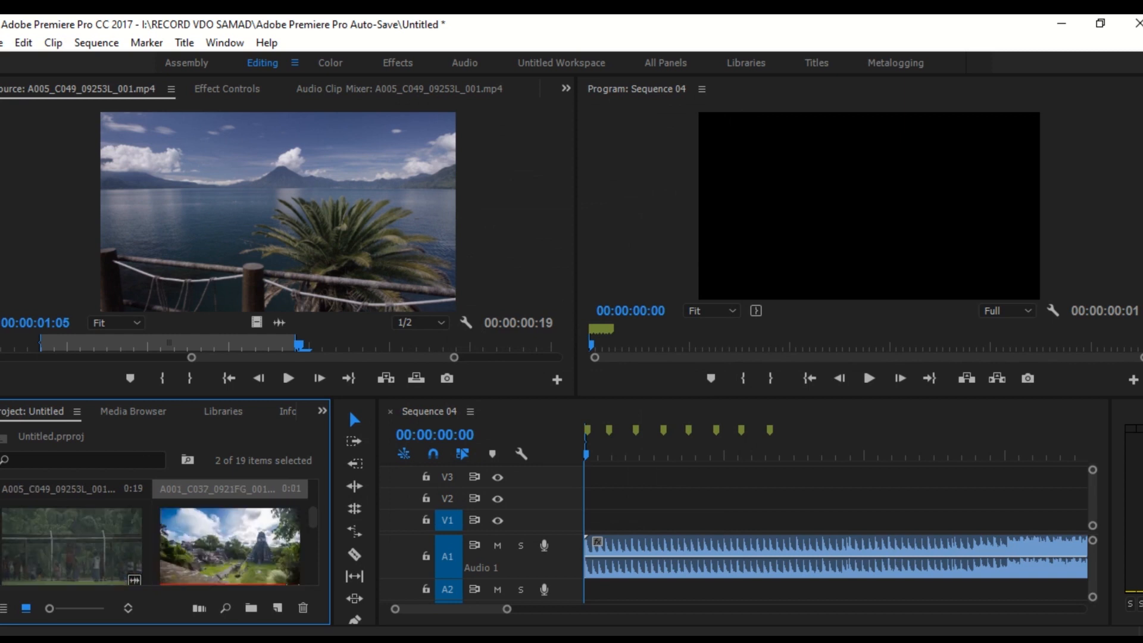
{"action": "scroll", "coordinate": [250, 547], "scroll_direction": "down", "scroll_amount": 1}
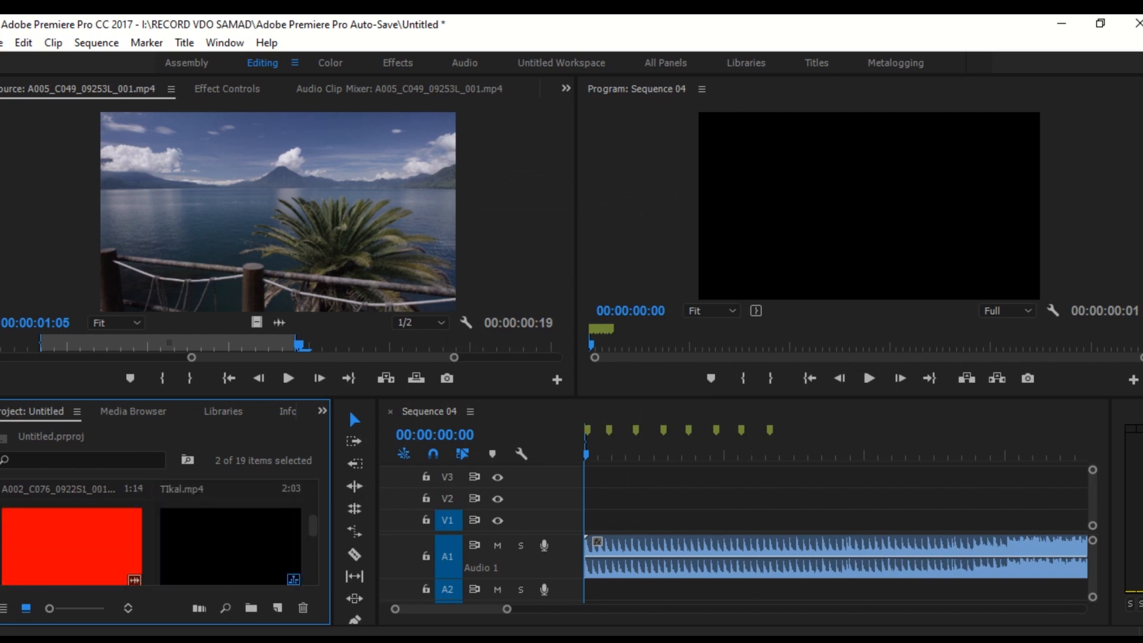
{"action": "scroll", "coordinate": [238, 546], "scroll_direction": "up", "scroll_amount": 1}
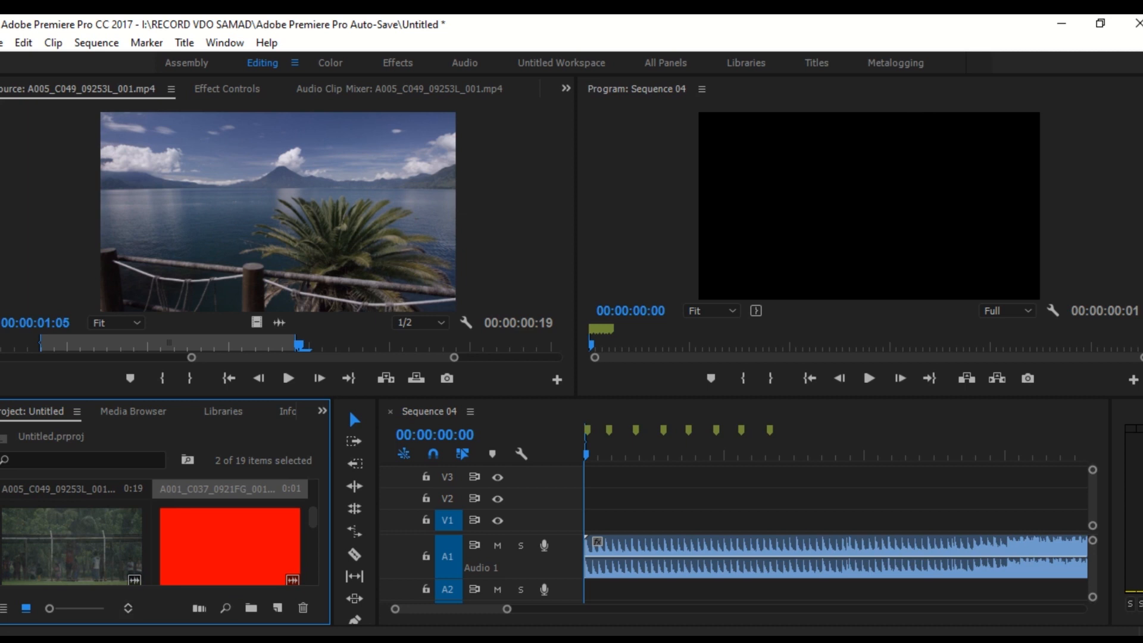
{"action": "scroll", "coordinate": [238, 546], "scroll_direction": "up", "scroll_amount": 1}
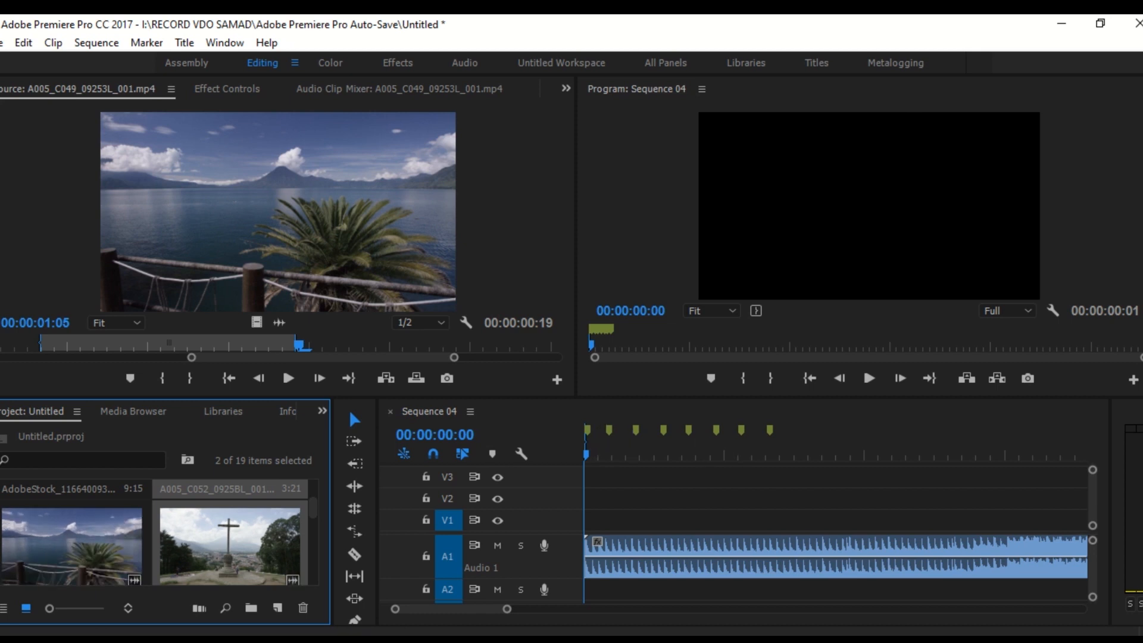
Try automating the two selected clips to Sequence 04 at unnumbered markers with Overwrite Edit, and undo it
{"action": "left_click", "coordinate": [53, 42]}
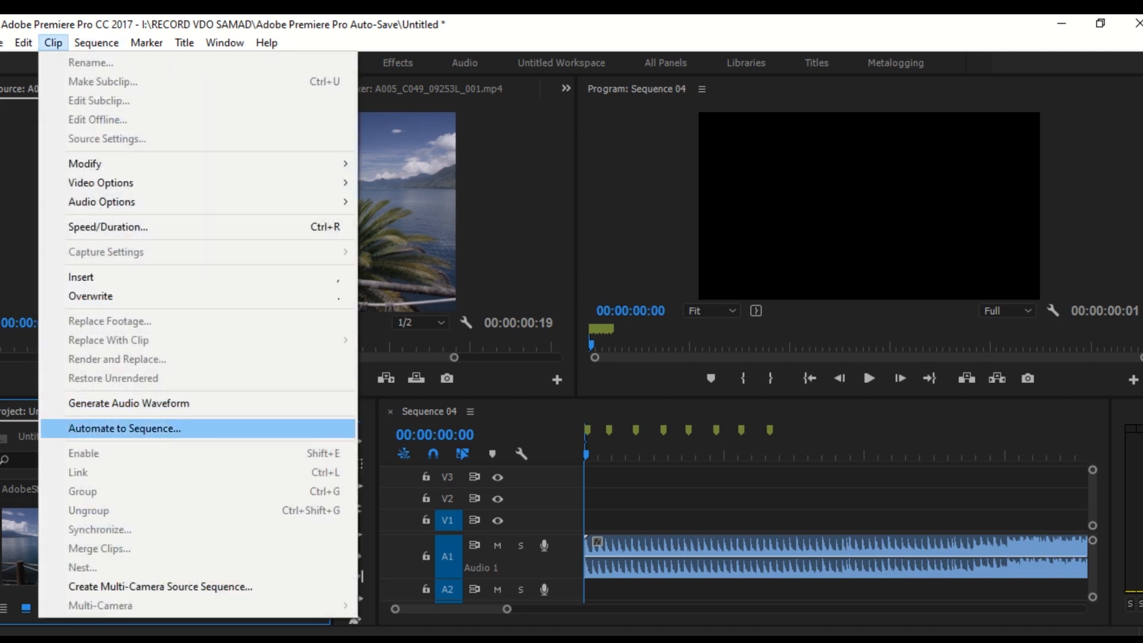
{"action": "left_click", "coordinate": [124, 428]}
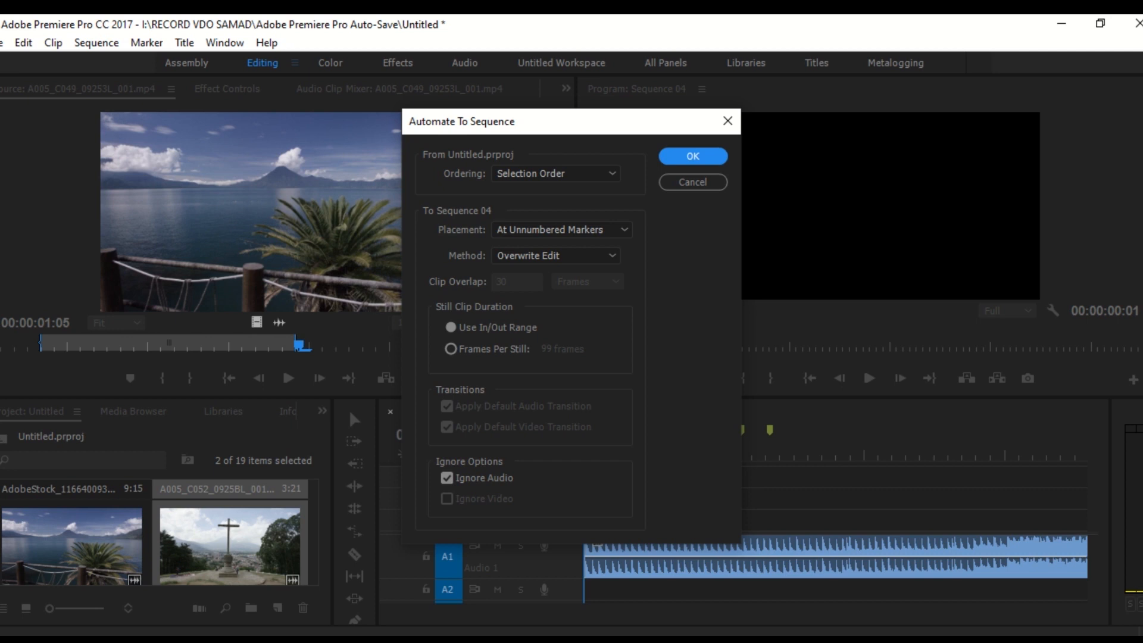
{"action": "key", "text": "Return"}
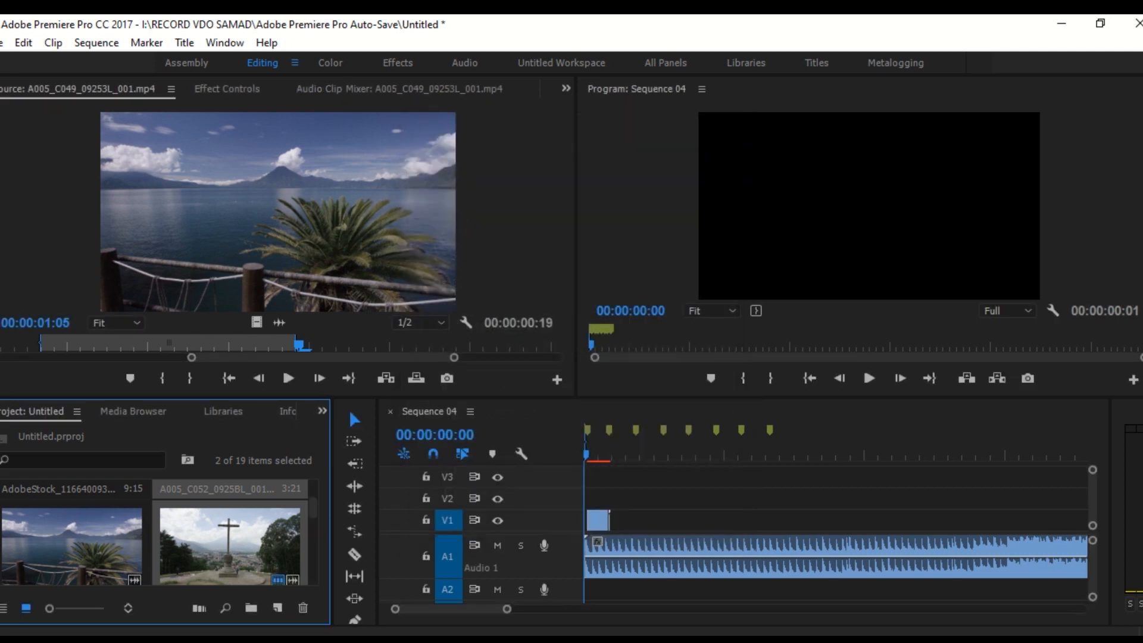
{"action": "key", "text": "ctrl+z"}
Select a new range of video clips in the project that includes TIkal.mp4, A002_C076 and A002_C086
{"action": "scroll", "coordinate": [149, 539], "scroll_direction": "down", "scroll_amount": 1}
{"action": "scroll", "coordinate": [78, 530], "scroll_direction": "down", "scroll_amount": 8}
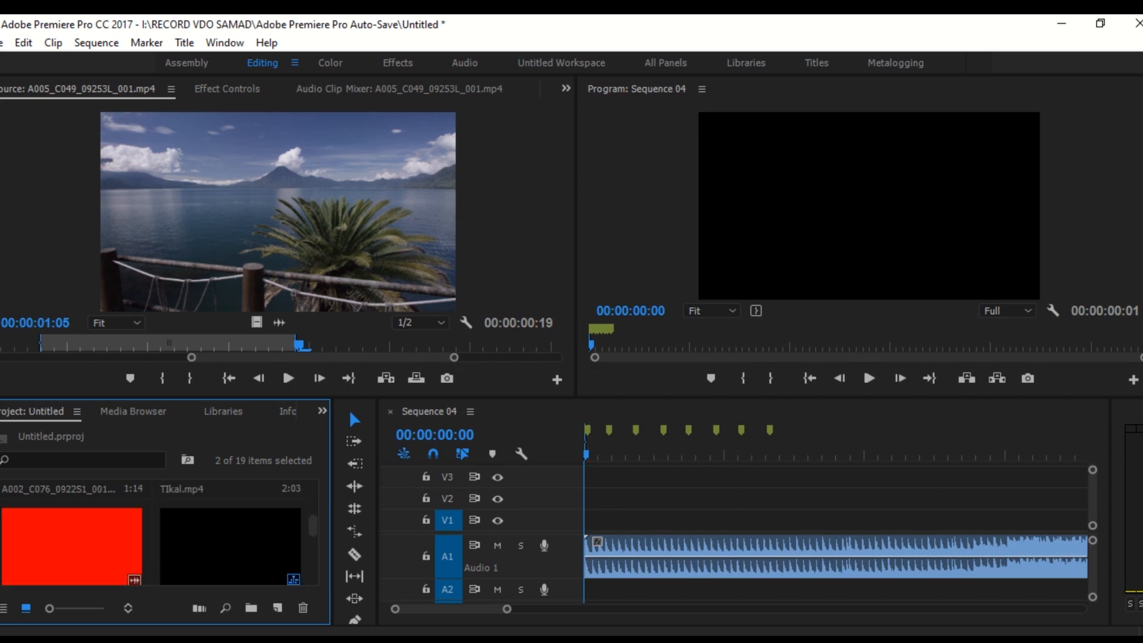
{"action": "left_click", "coordinate": [77, 524]}
{"action": "scroll", "coordinate": [151, 524], "scroll_direction": "up", "scroll_amount": 5}
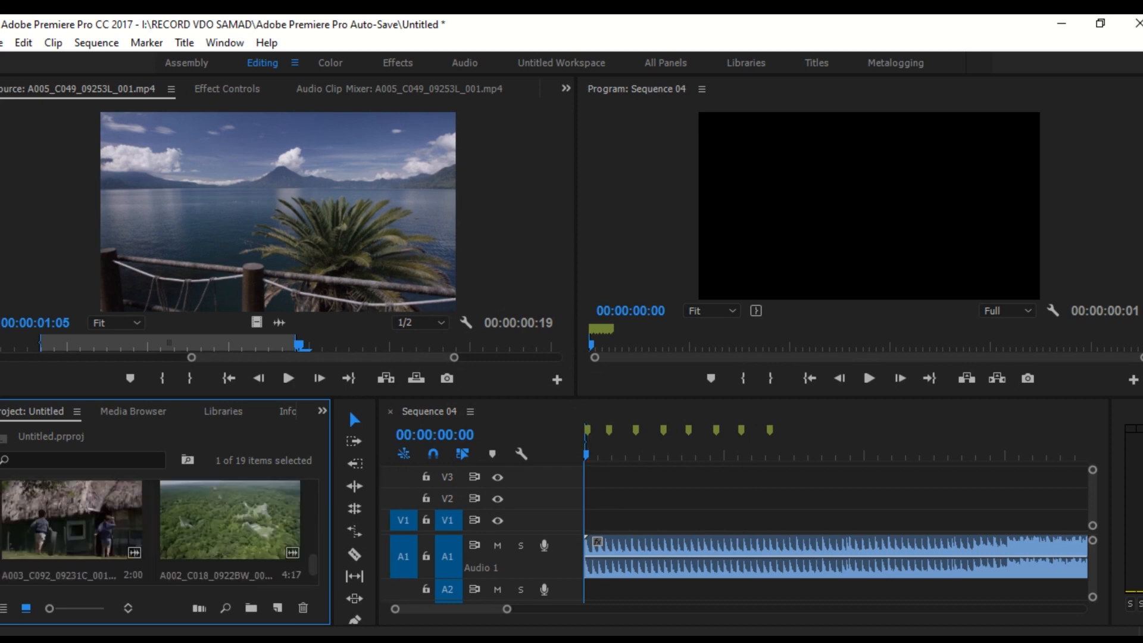
{"action": "scroll", "coordinate": [149, 524], "scroll_direction": "up", "scroll_amount": 3}
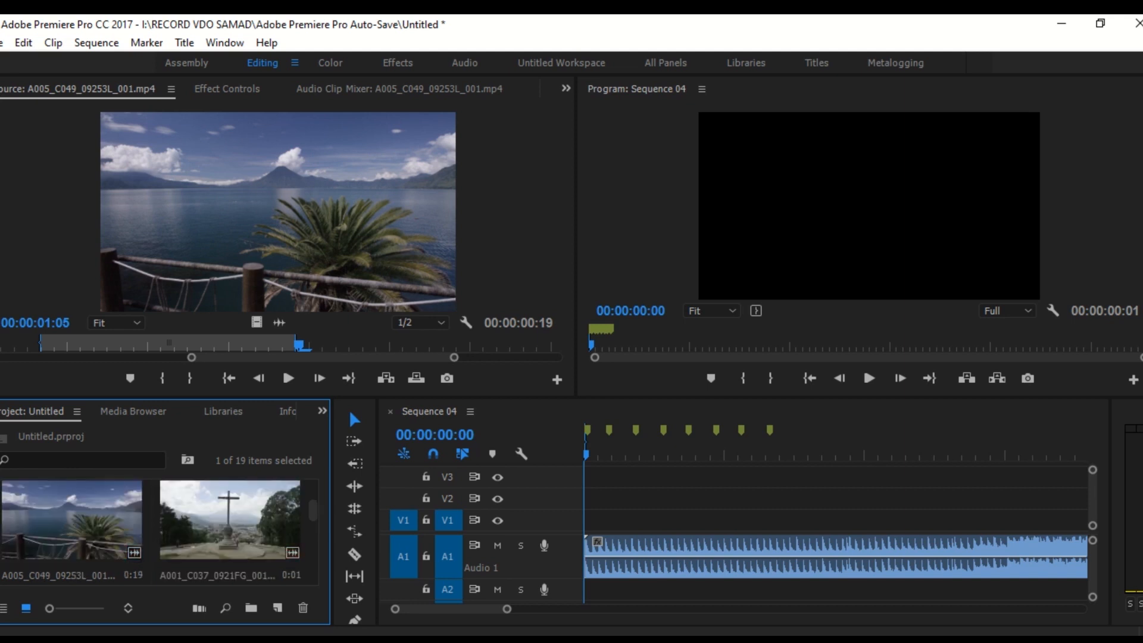
{"action": "left_click", "coordinate": [71, 518], "text": "shift"}
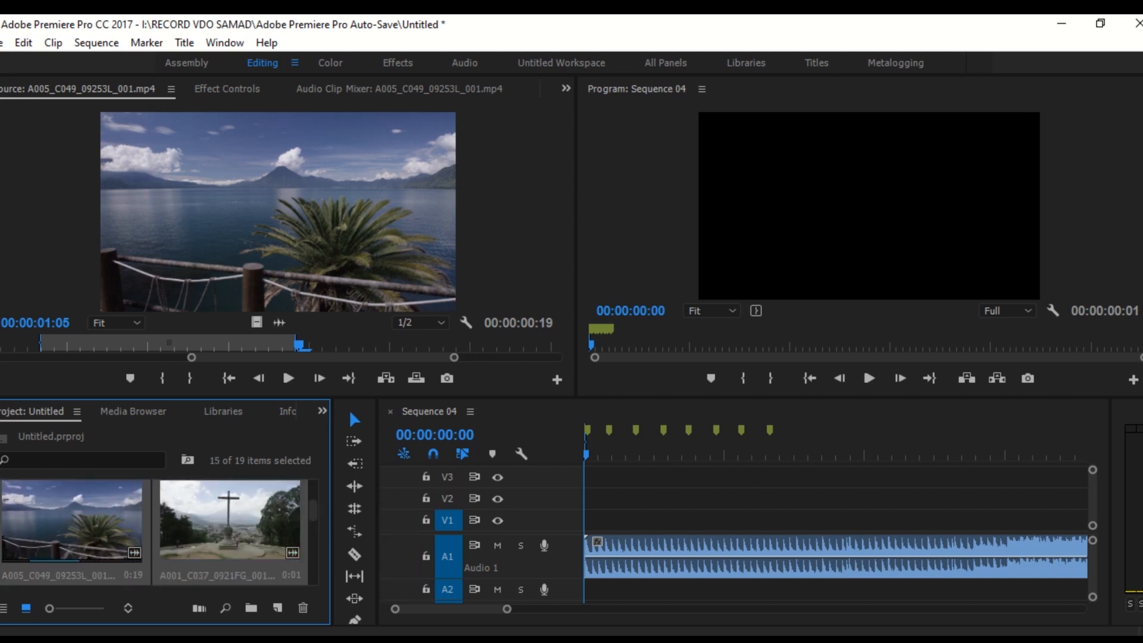
{"action": "scroll", "coordinate": [152, 524], "scroll_direction": "down", "scroll_amount": 3}
{"action": "scroll", "coordinate": [95, 524], "scroll_direction": "down", "scroll_amount": 2}
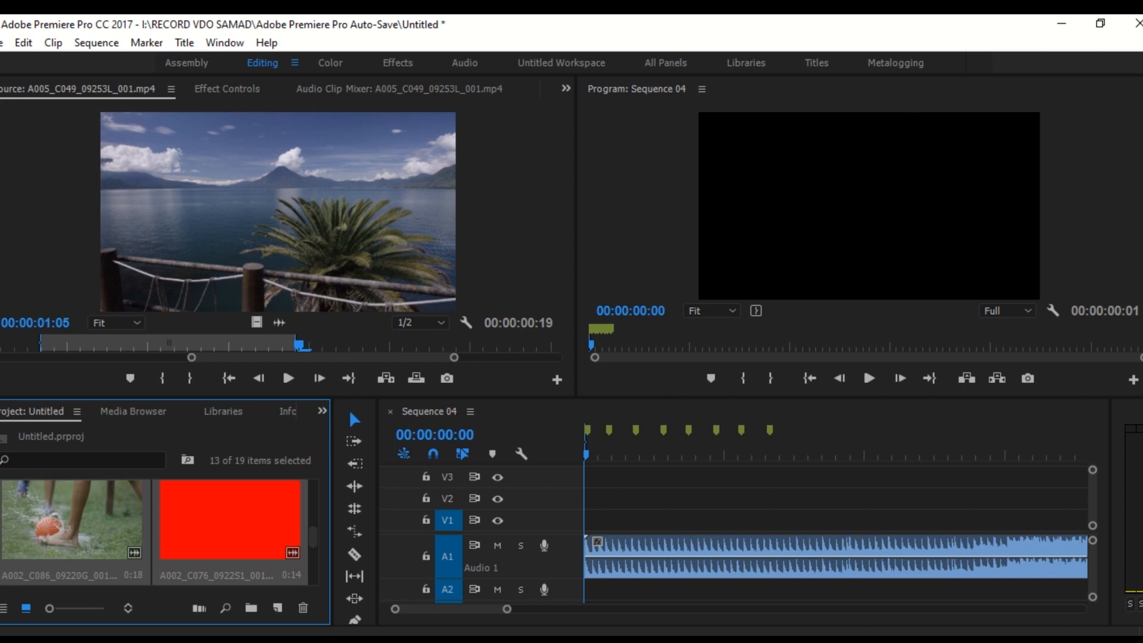
Automate the selected range of clips to Sequence 04 in Selection Order at unnumbered markers, using Overwrite Edit and ignoring audio
{"action": "left_click", "coordinate": [53, 42]}
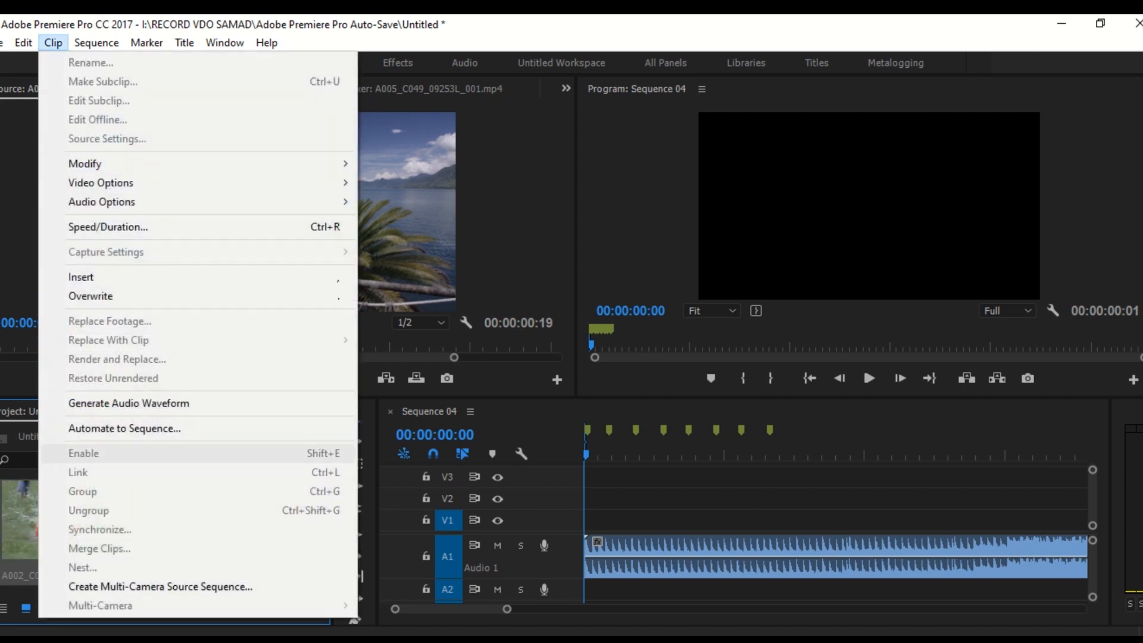
{"action": "left_click", "coordinate": [89, 427]}
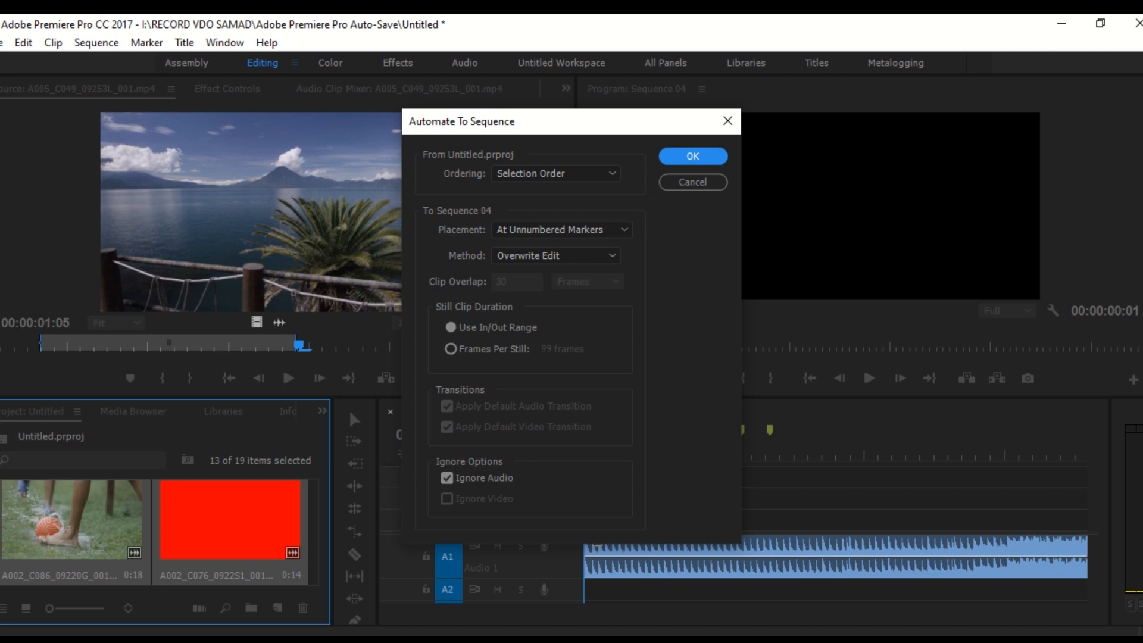
{"action": "key", "text": "Return"}
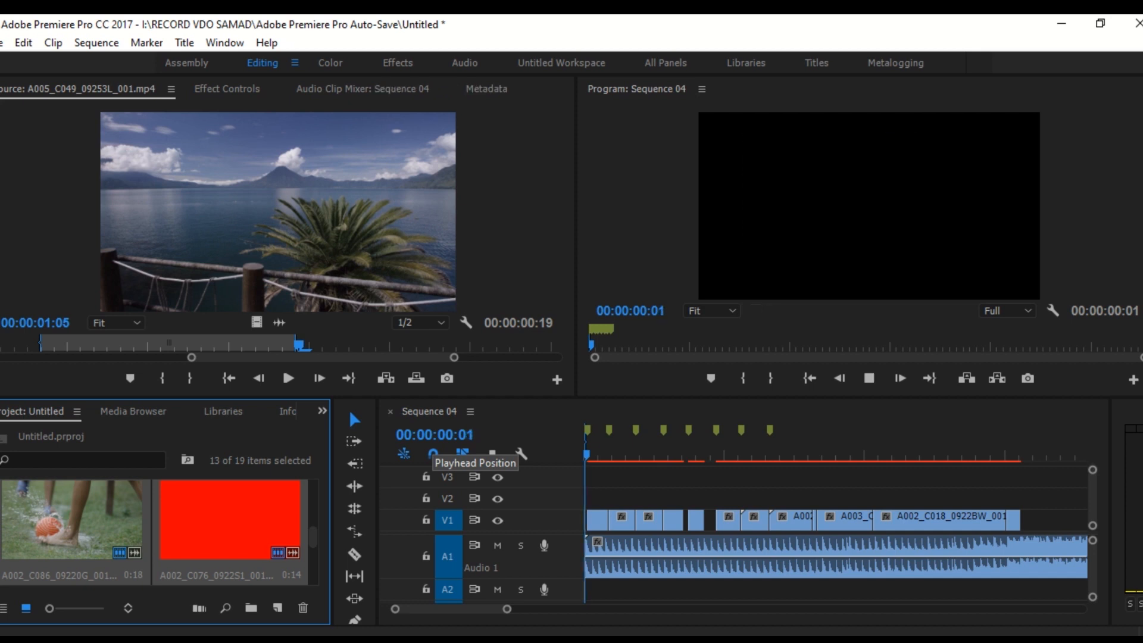
Play the automated sequence from the start and check the clip cuts against the markers
{"action": "key", "text": "space"}
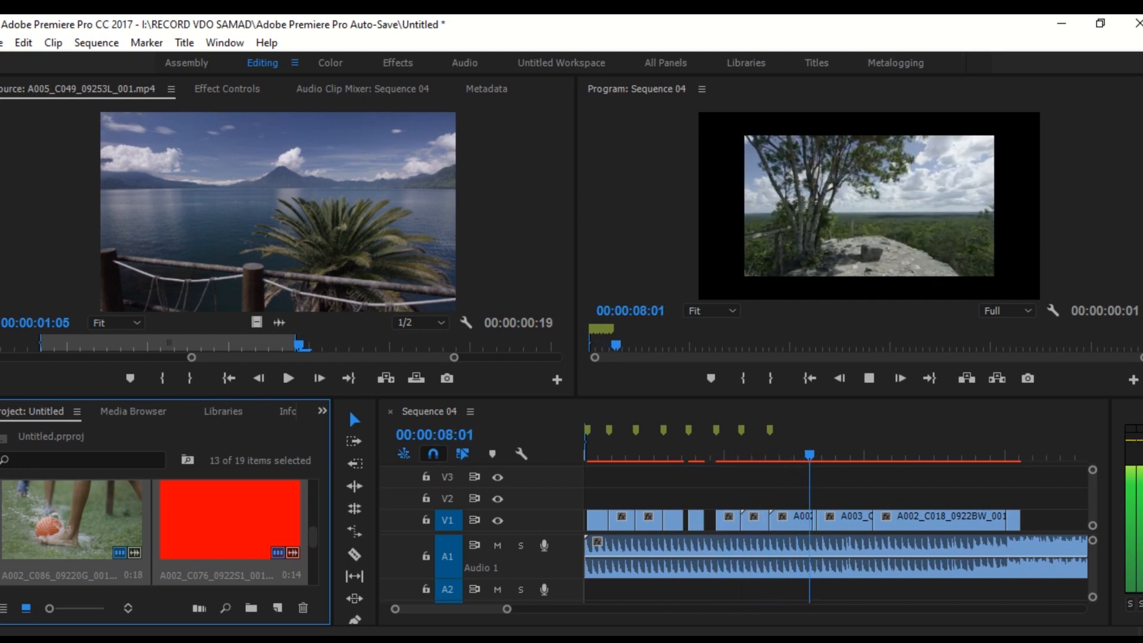
{"action": "key", "text": "space"}
{"action": "left_click_drag", "start_coordinate": [843, 454], "coordinate": [585, 454]}
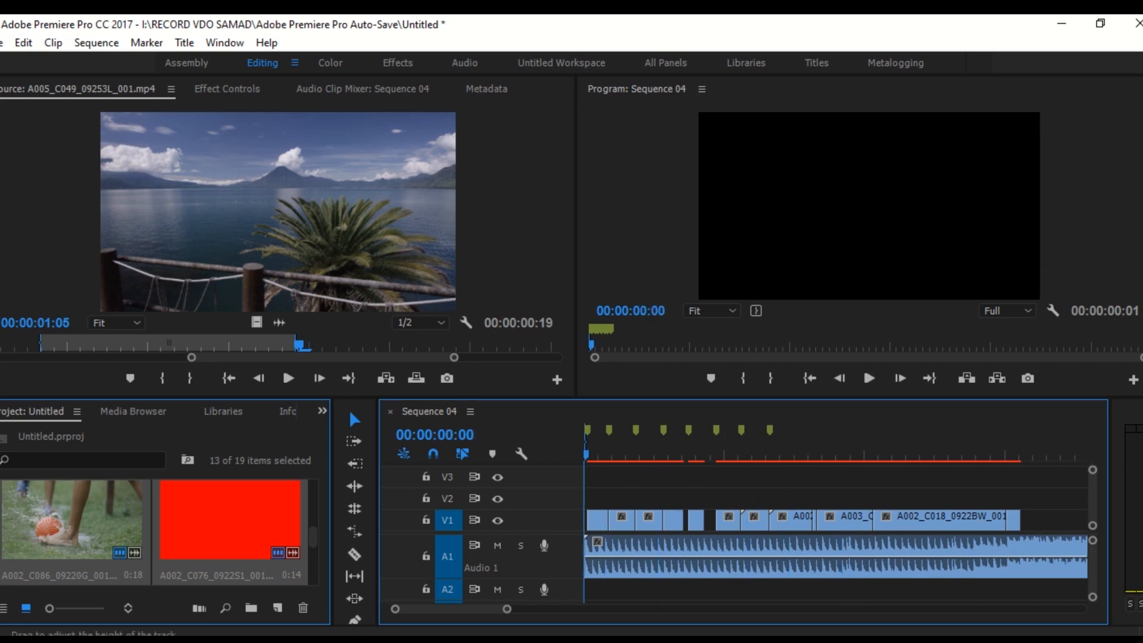
{"action": "key", "text": "equal"}
{"action": "key", "text": "equal"}
{"action": "key", "text": "equal"}
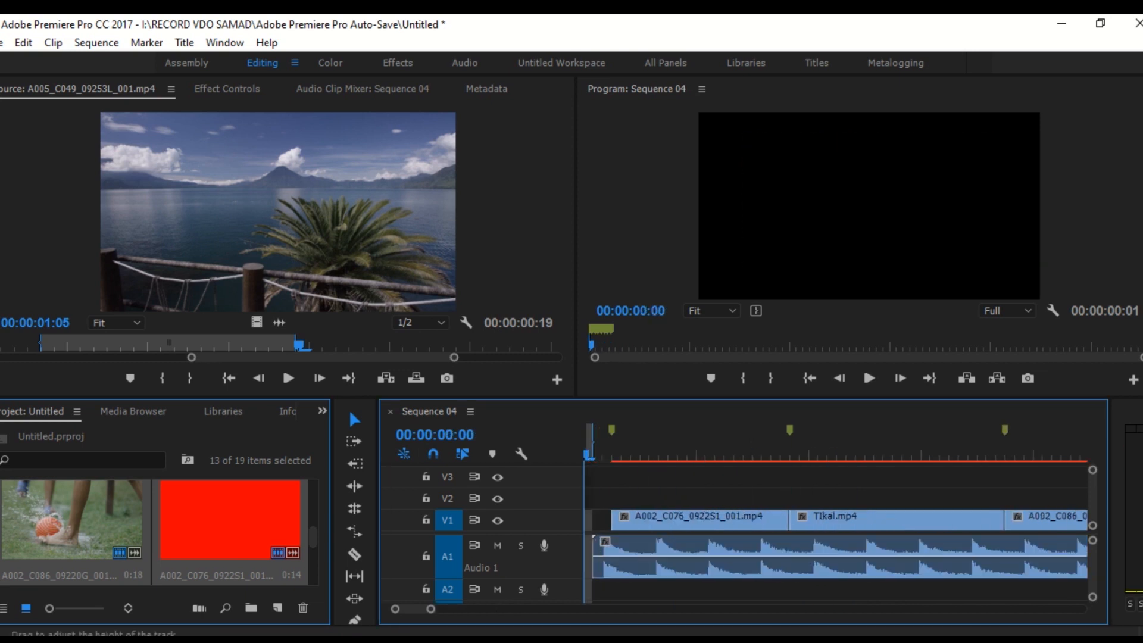
{"action": "key", "text": "space"}
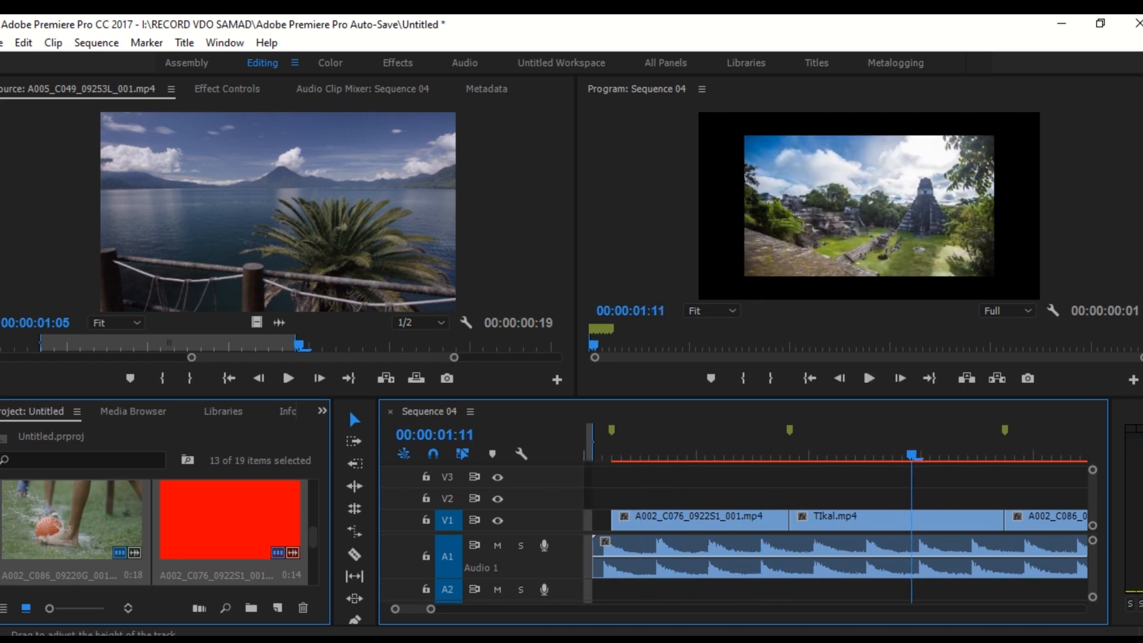
Extend the ends of the fourth and fifth clips on V1 to the start of the clips that follow them
{"action": "key", "text": "minus"}
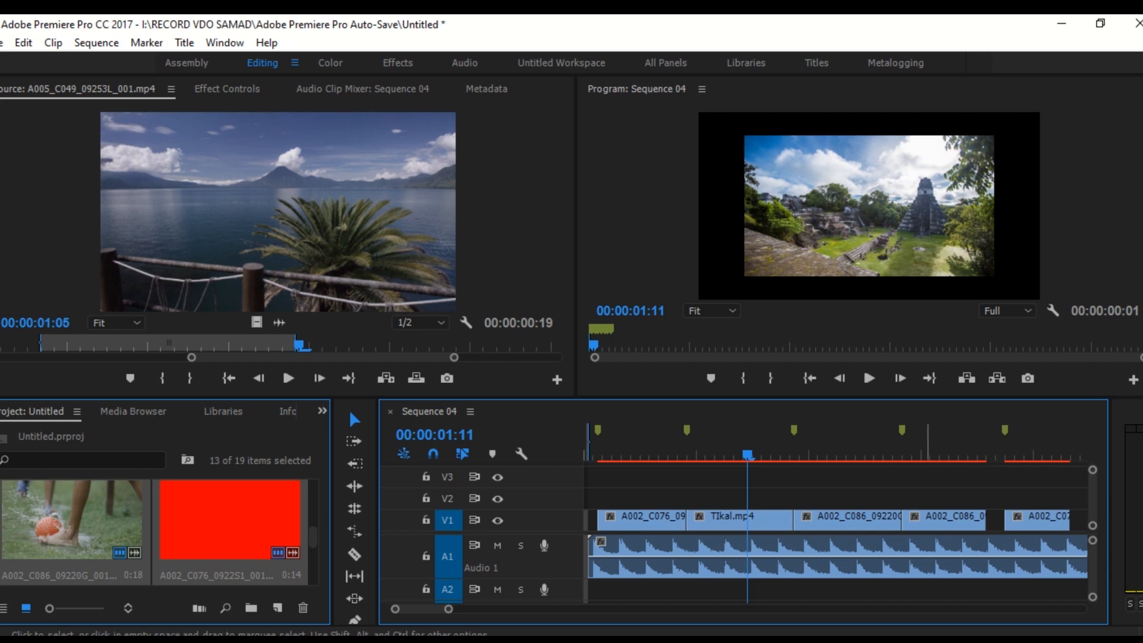
{"action": "left_click", "coordinate": [968, 520]}
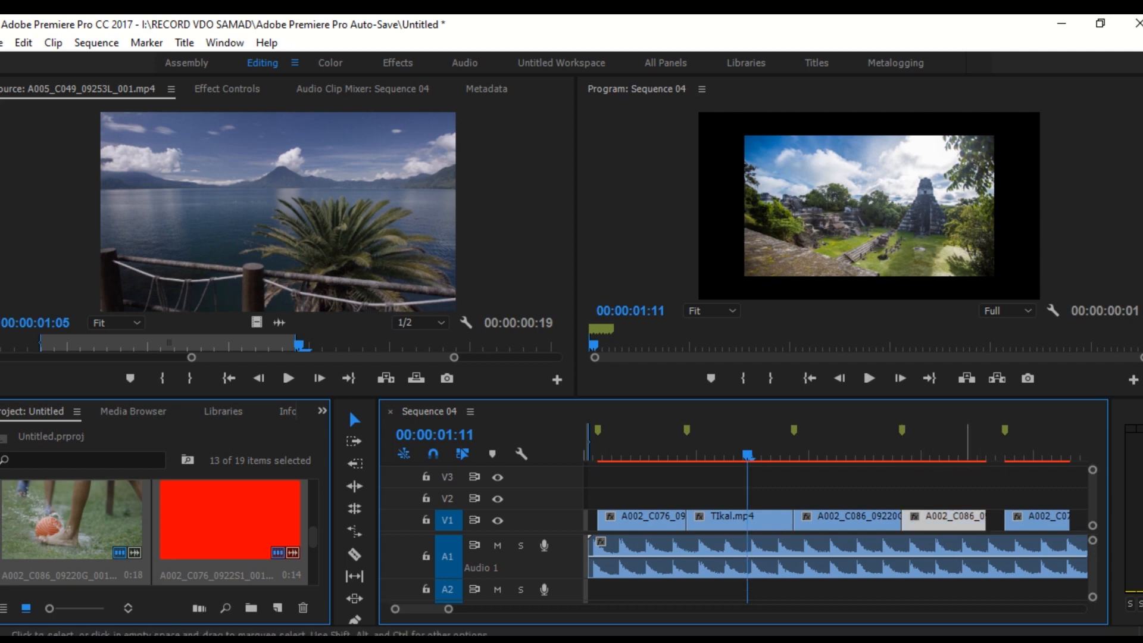
{"action": "left_click_drag", "start_coordinate": [985, 520], "coordinate": [1004, 521]}
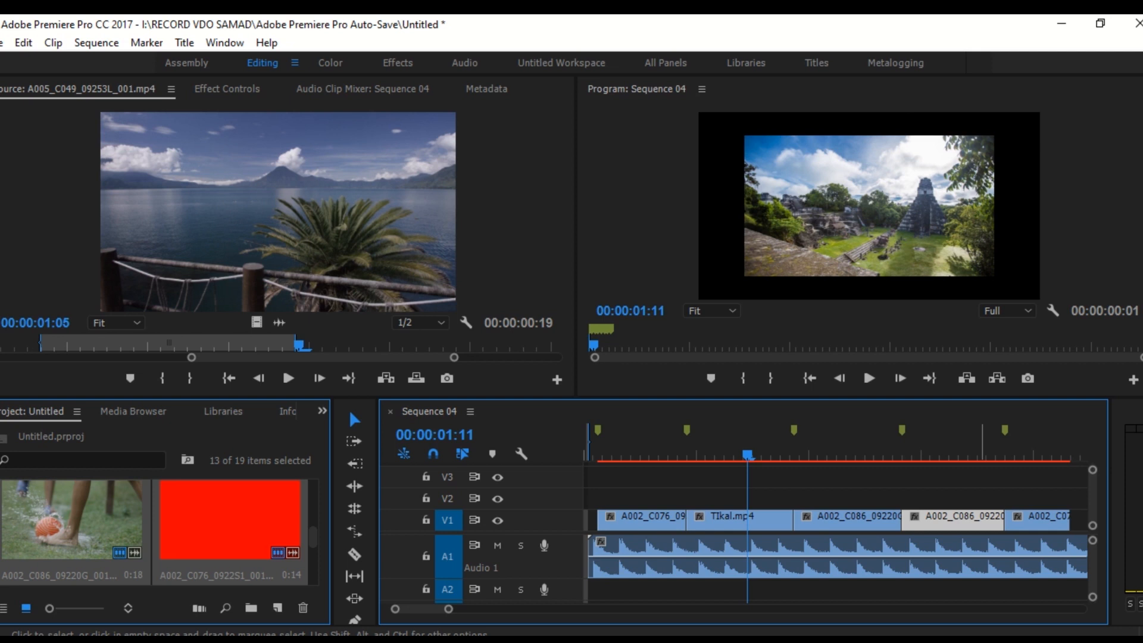
{"action": "key", "text": "minus"}
{"action": "left_click", "coordinate": [824, 521]}
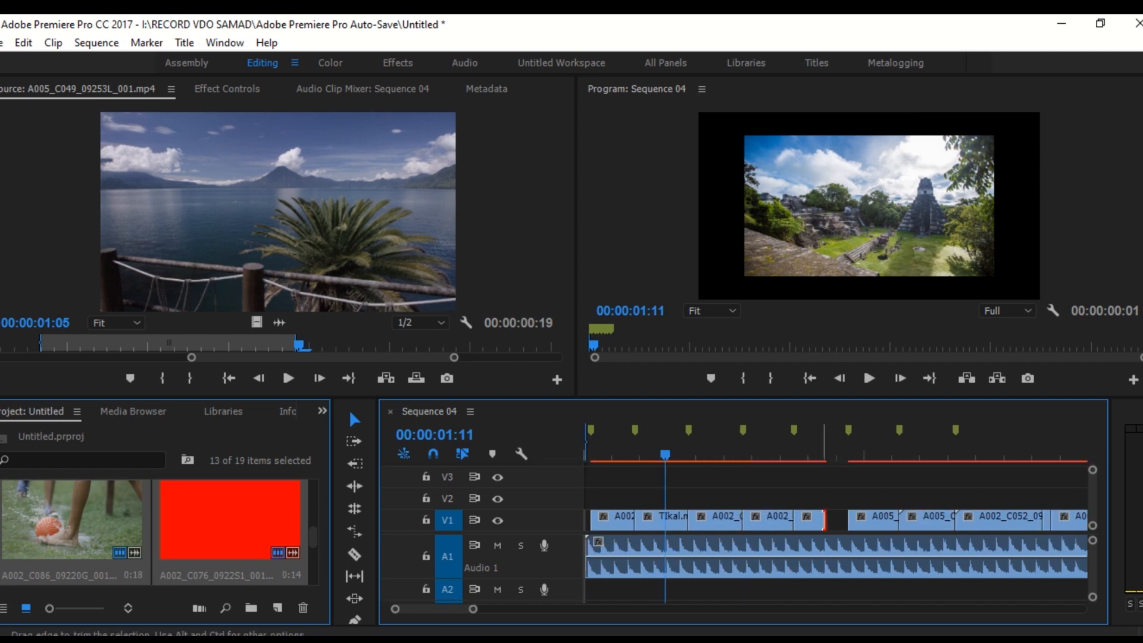
{"action": "left_click_drag", "start_coordinate": [828, 520], "coordinate": [849, 520]}
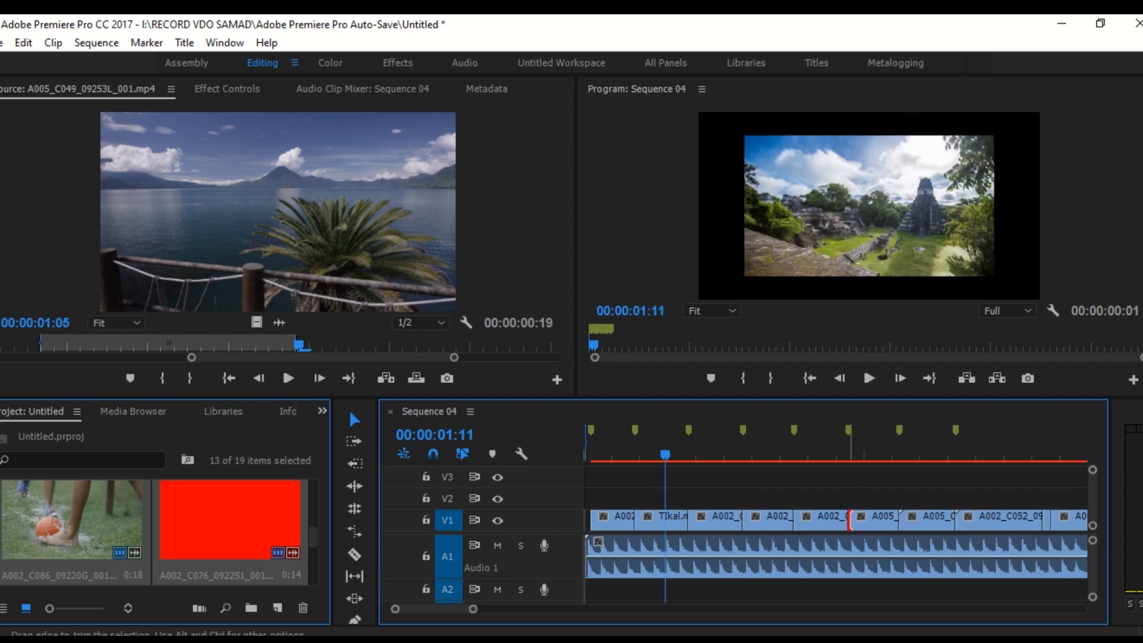
Play the sequence from the start to review the closed gaps
{"action": "key", "text": "Home"}
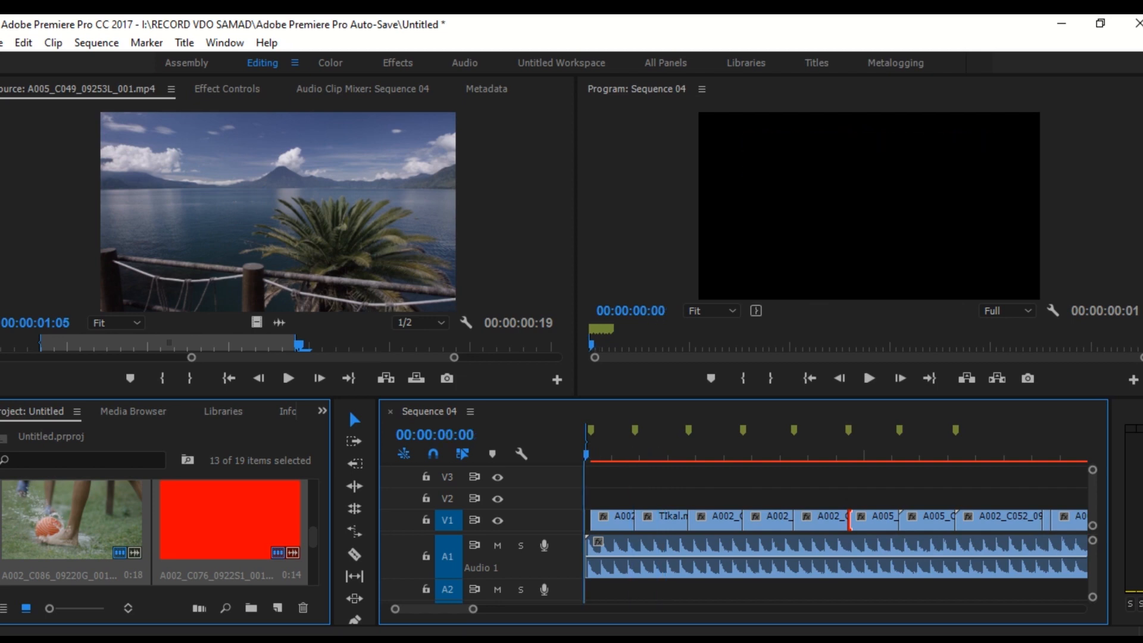
{"action": "key", "text": "space"}
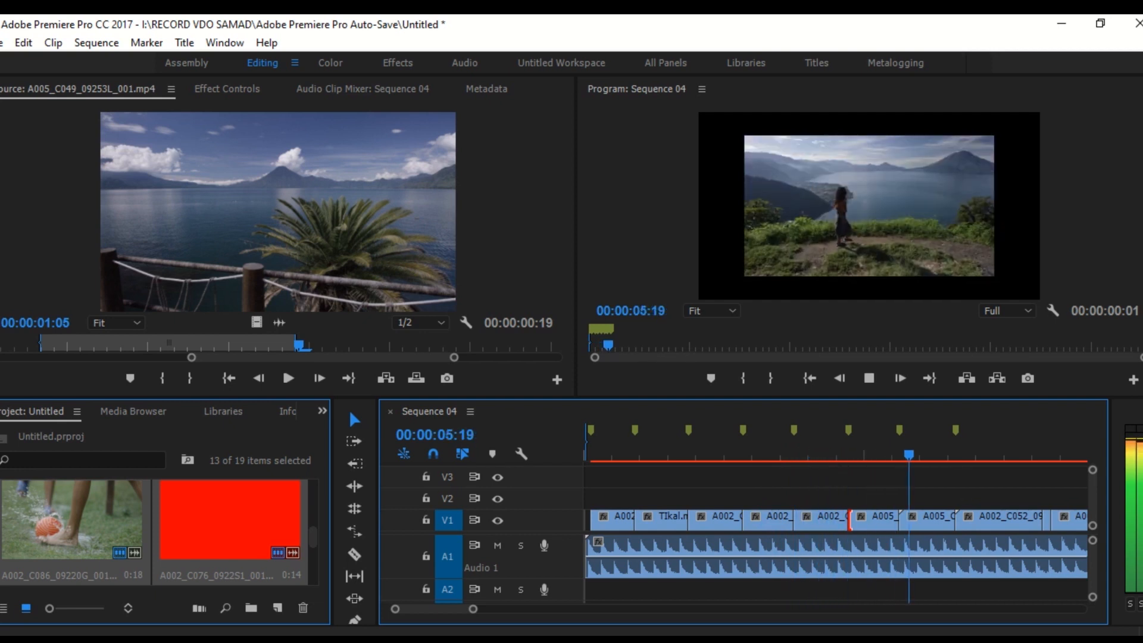
{"action": "key", "text": "space"}
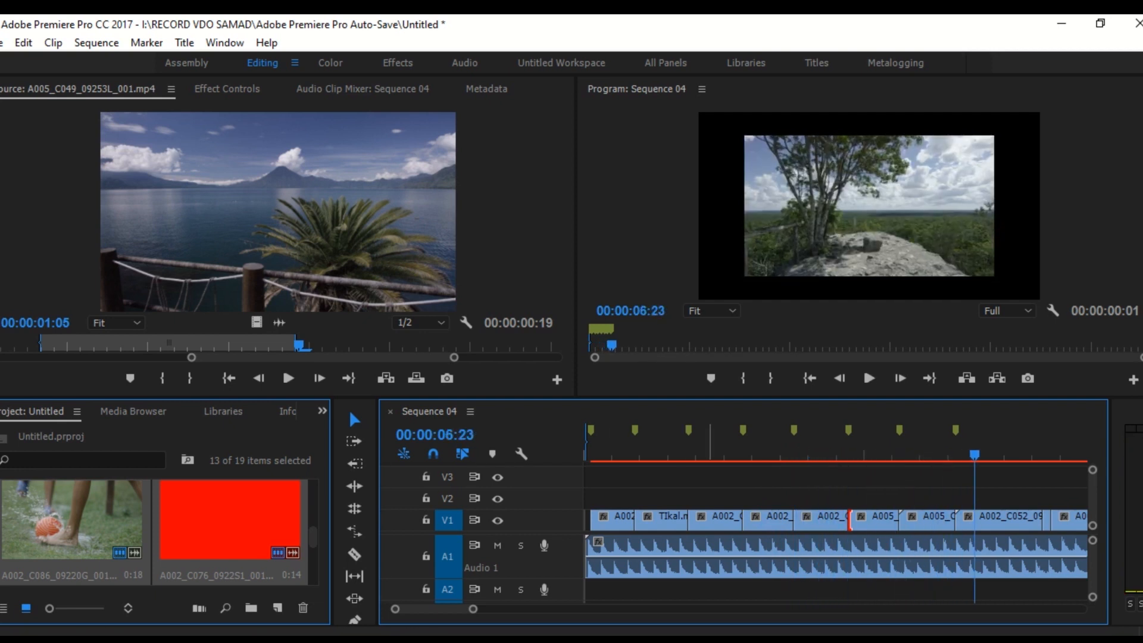
Delete the clips from A003_C092 onward at the end of V1, and play the shortened sequence before returning to its start
{"action": "key", "text": "minus"}
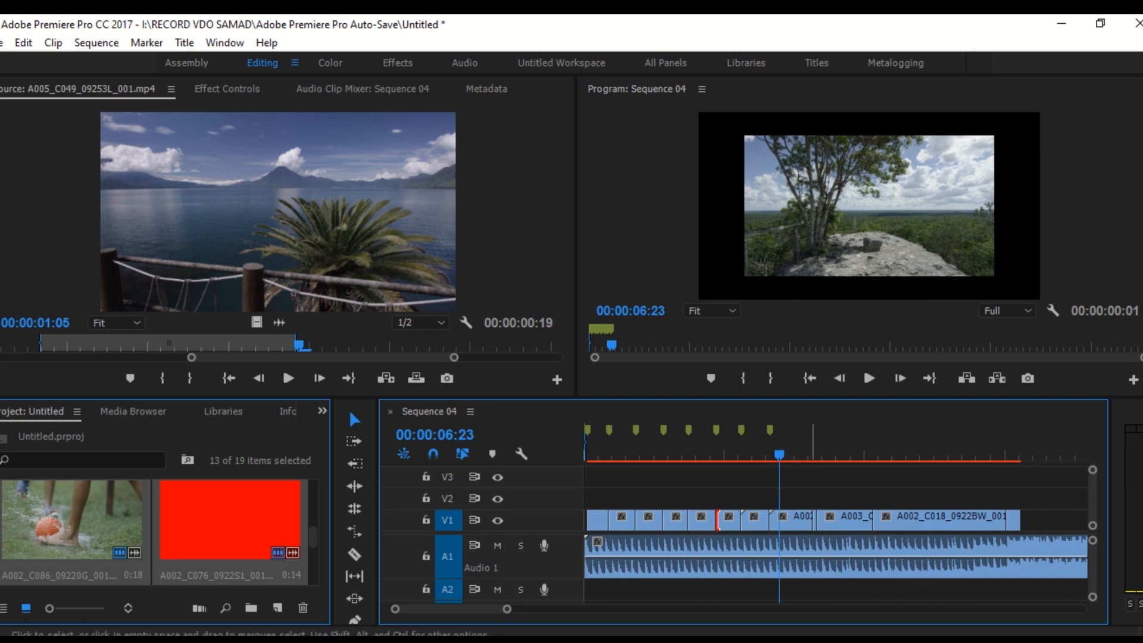
{"action": "left_click_drag", "start_coordinate": [1040, 498], "coordinate": [839, 526]}
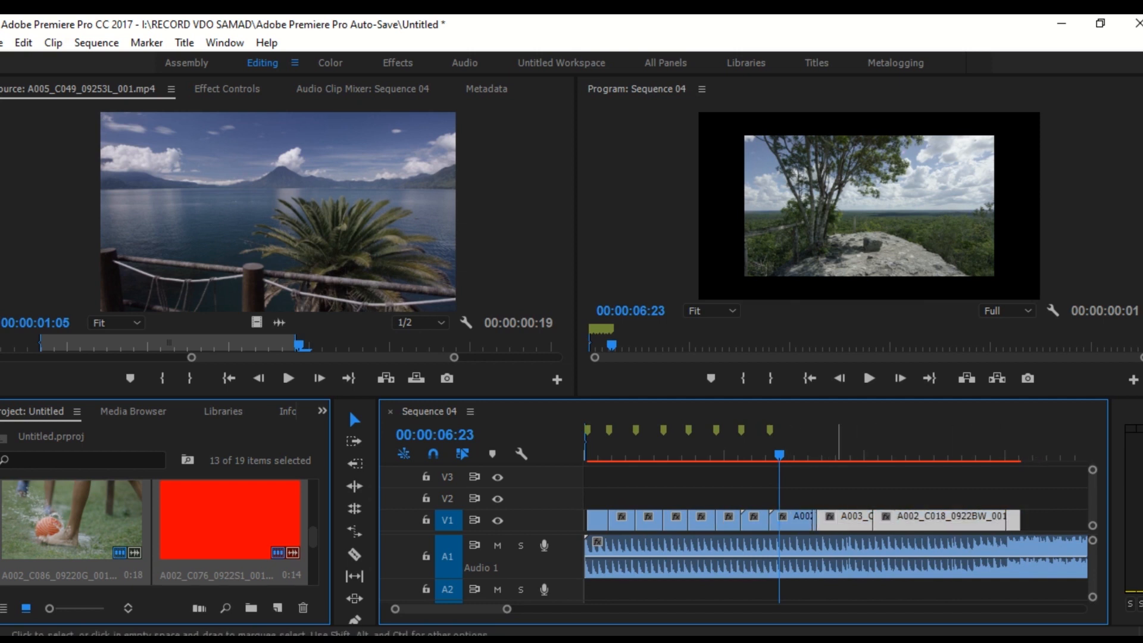
{"action": "key", "text": "Delete"}
{"action": "key", "text": "space"}
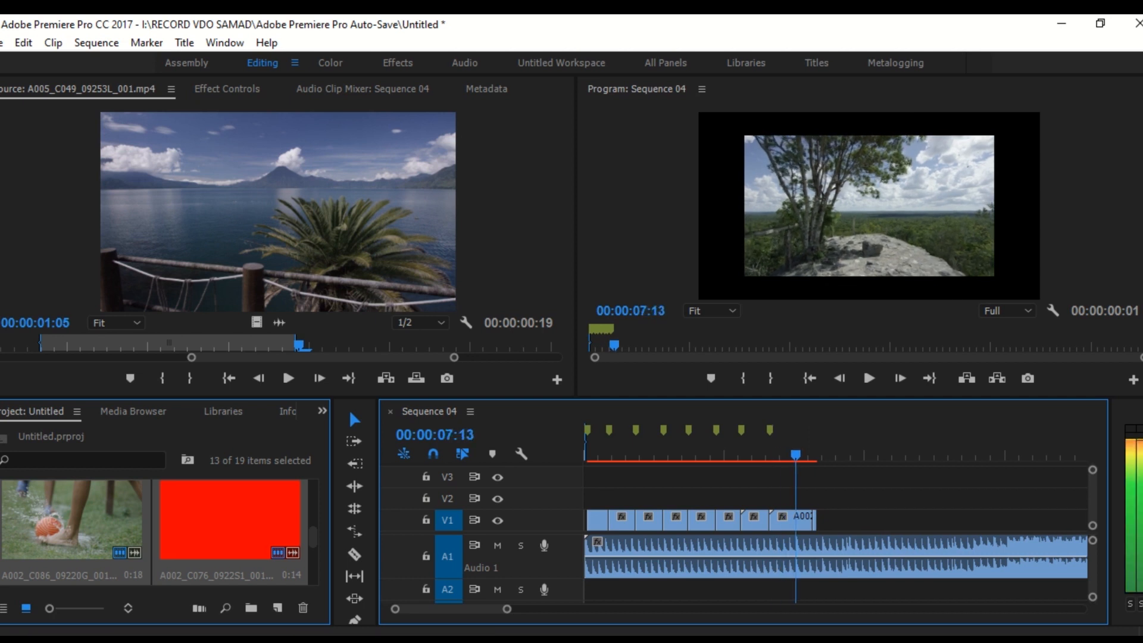
{"action": "left_click_drag", "start_coordinate": [815, 455], "coordinate": [584, 455]}
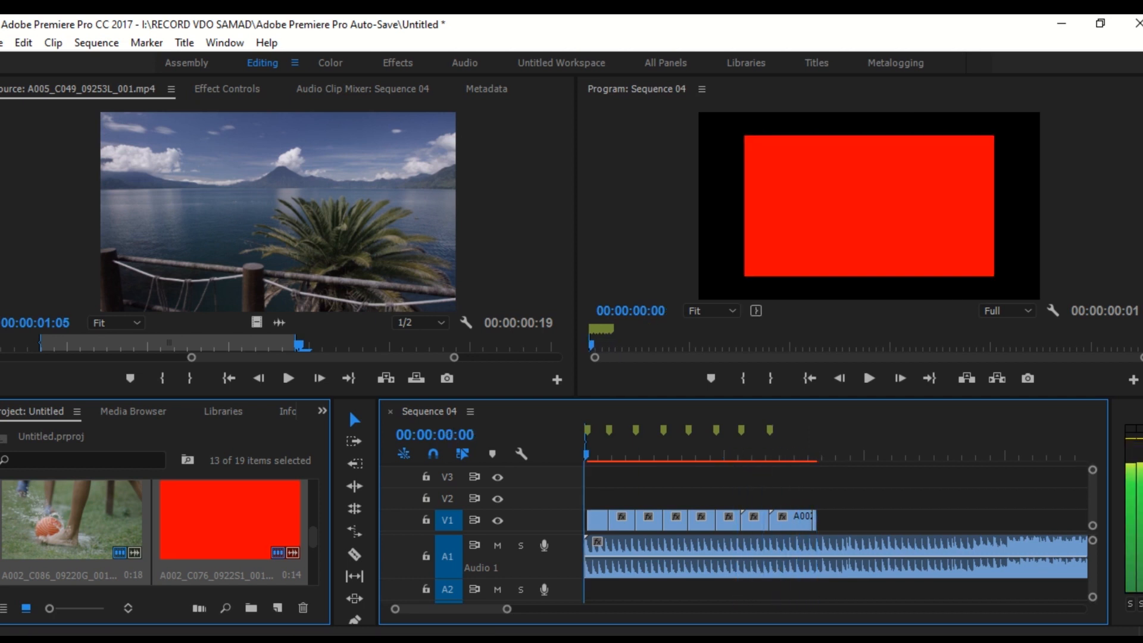
Set the scale of the first A002_C076 clip on V1 to 140
{"action": "key", "text": "minus"}
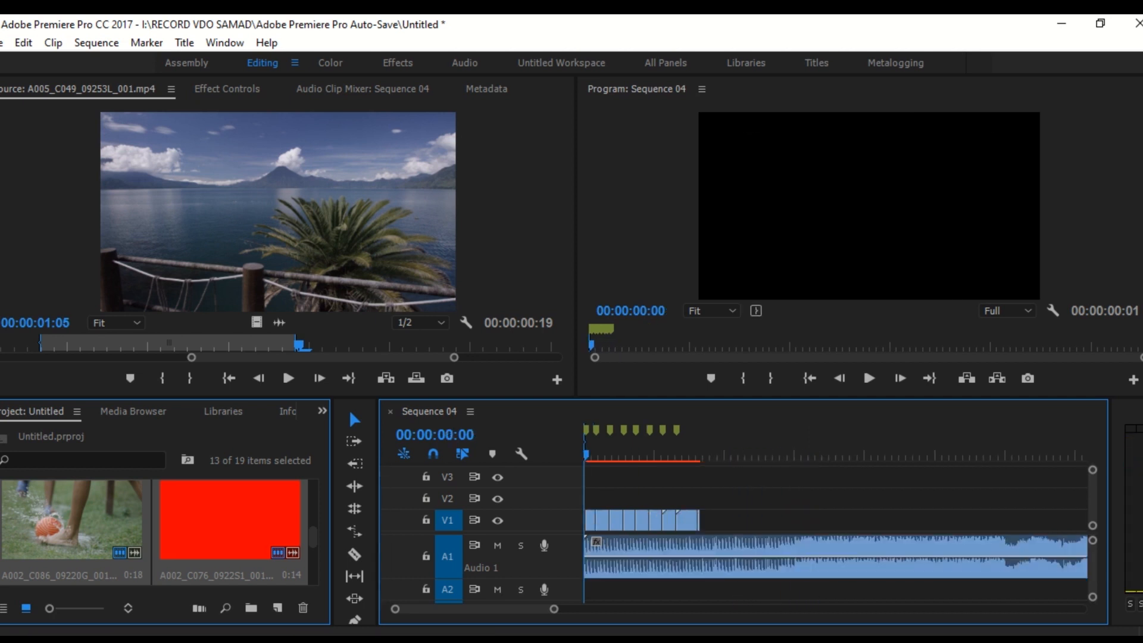
{"action": "key", "text": "equal"}
{"action": "key", "text": "equal"}
{"action": "key", "text": "equal"}
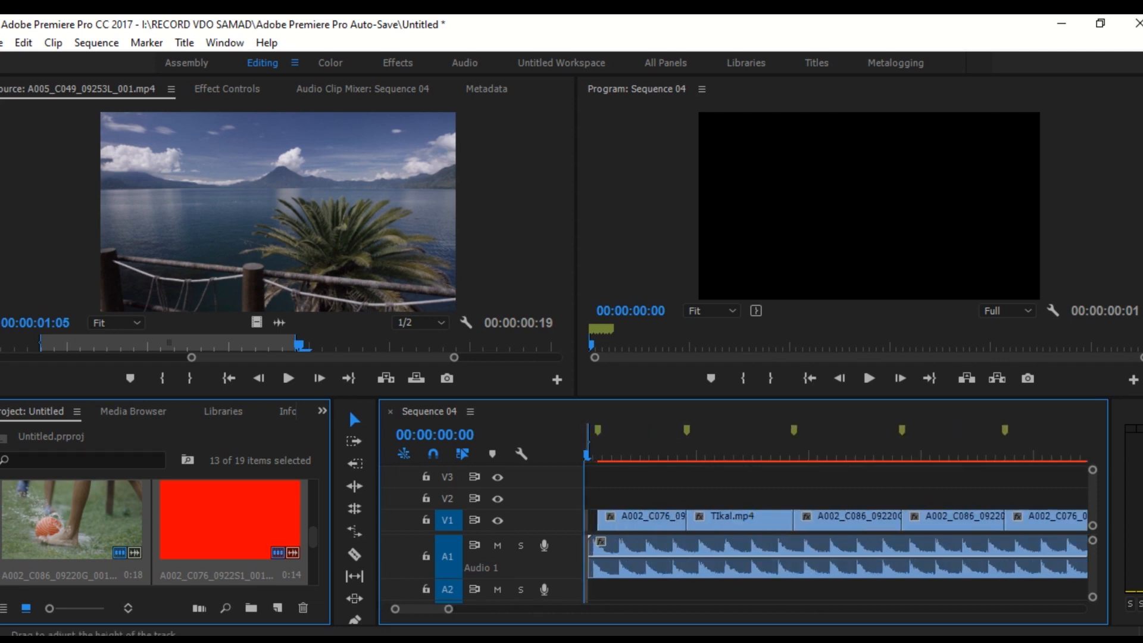
{"action": "left_click_drag", "start_coordinate": [588, 455], "coordinate": [626, 455]}
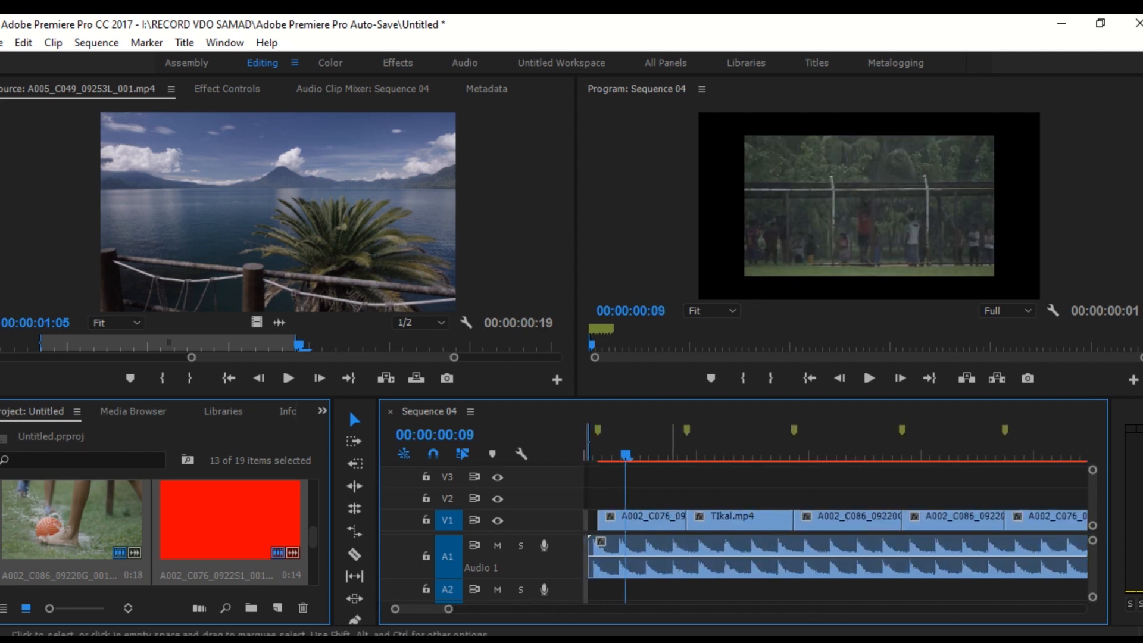
{"action": "left_click", "coordinate": [666, 519]}
{"action": "left_click", "coordinate": [226, 89]}
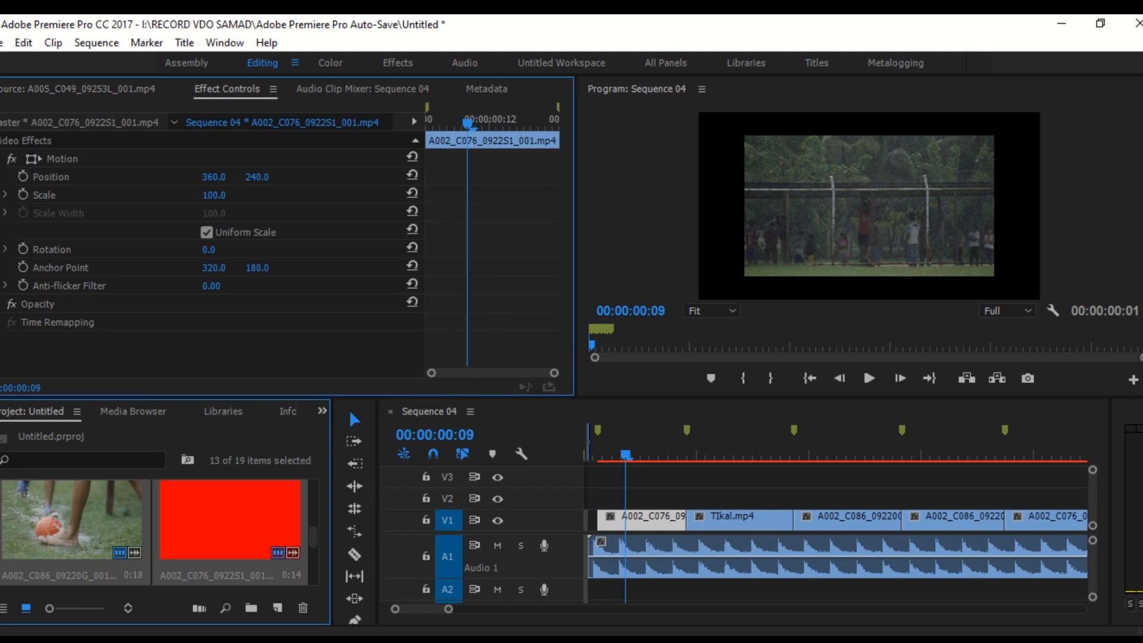
{"action": "left_click_drag", "start_coordinate": [214, 195], "coordinate": [240, 195]}
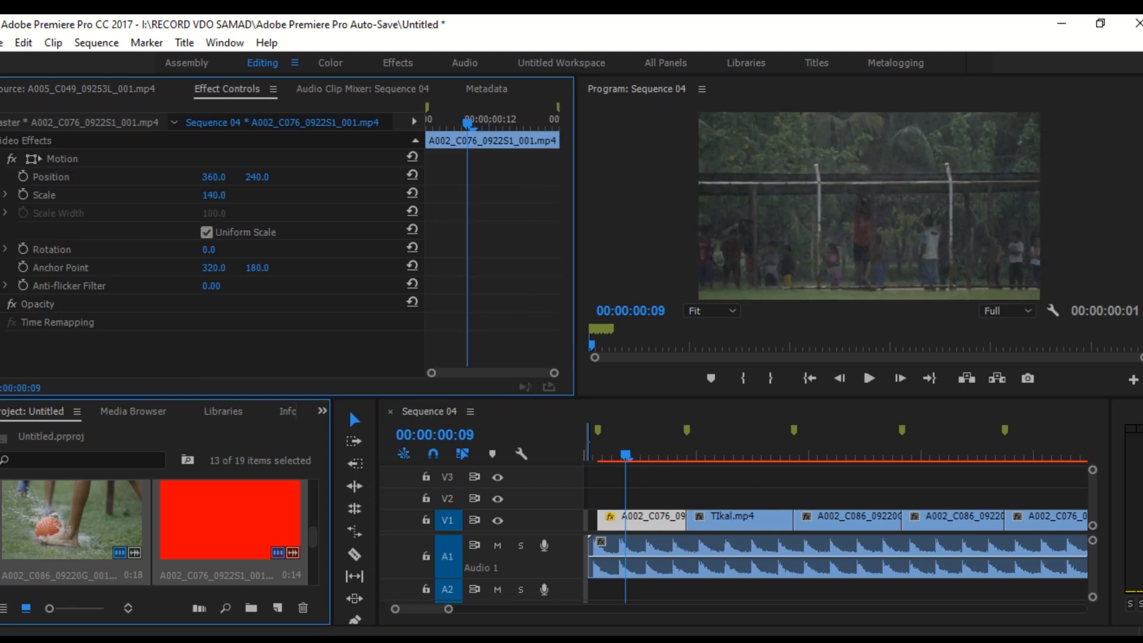
Scale up the TIkal.mp4 clip on V1 to fill the frame
{"action": "left_click_drag", "start_coordinate": [625, 455], "coordinate": [701, 455]}
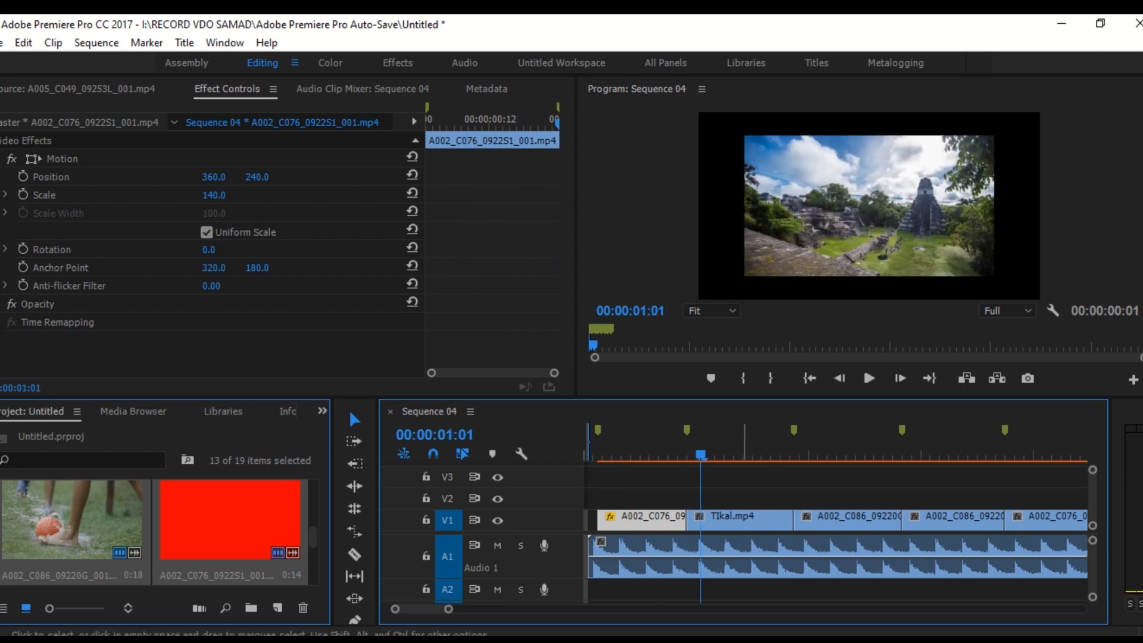
{"action": "left_click", "coordinate": [745, 520]}
{"action": "left_click_drag", "start_coordinate": [213, 195], "coordinate": [246, 196]}
Set the scale of the A002_C086 clip following TIkal.mp4 to 138
{"action": "left_click_drag", "start_coordinate": [701, 455], "coordinate": [842, 454]}
{"action": "left_click", "coordinate": [854, 520]}
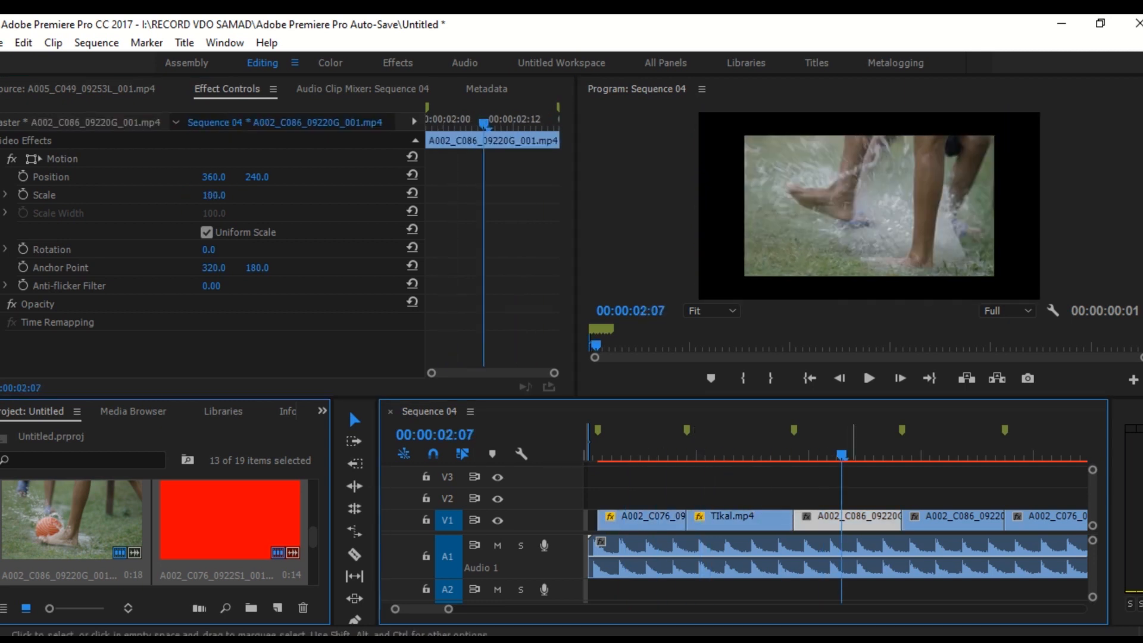
{"action": "left_click_drag", "start_coordinate": [213, 195], "coordinate": [240, 195]}
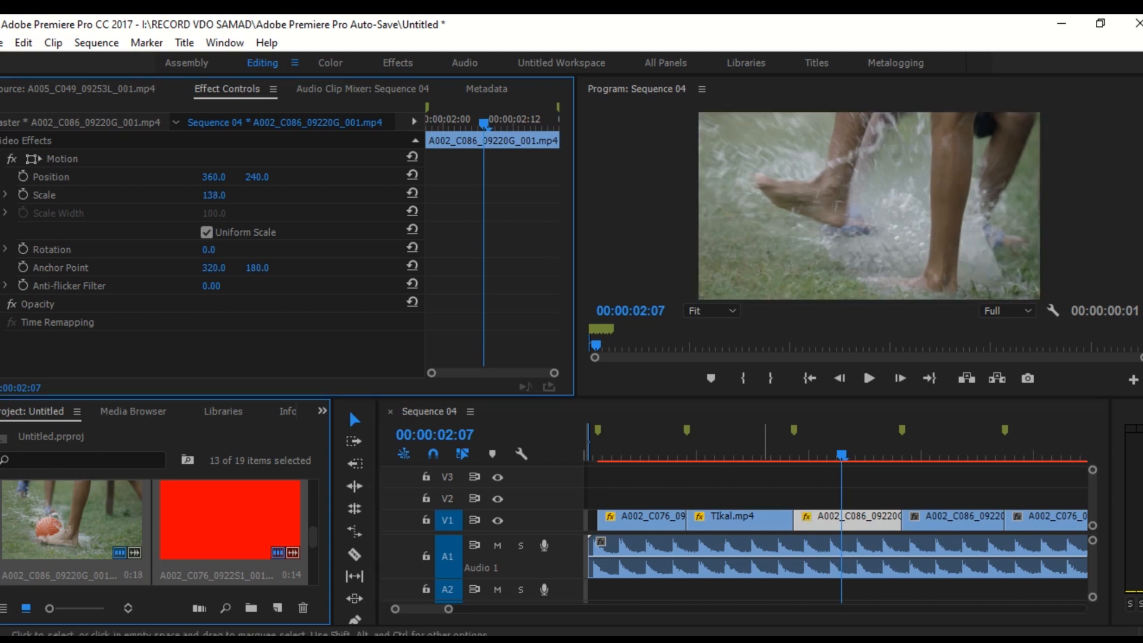
Scale up the remaining V1 clips to fill the frame, setting the A002_C052 clip to 141
{"action": "left_click", "coordinate": [761, 492]}
{"action": "key", "text": "minus"}
{"action": "left_click_drag", "start_coordinate": [712, 455], "coordinate": [761, 455]}
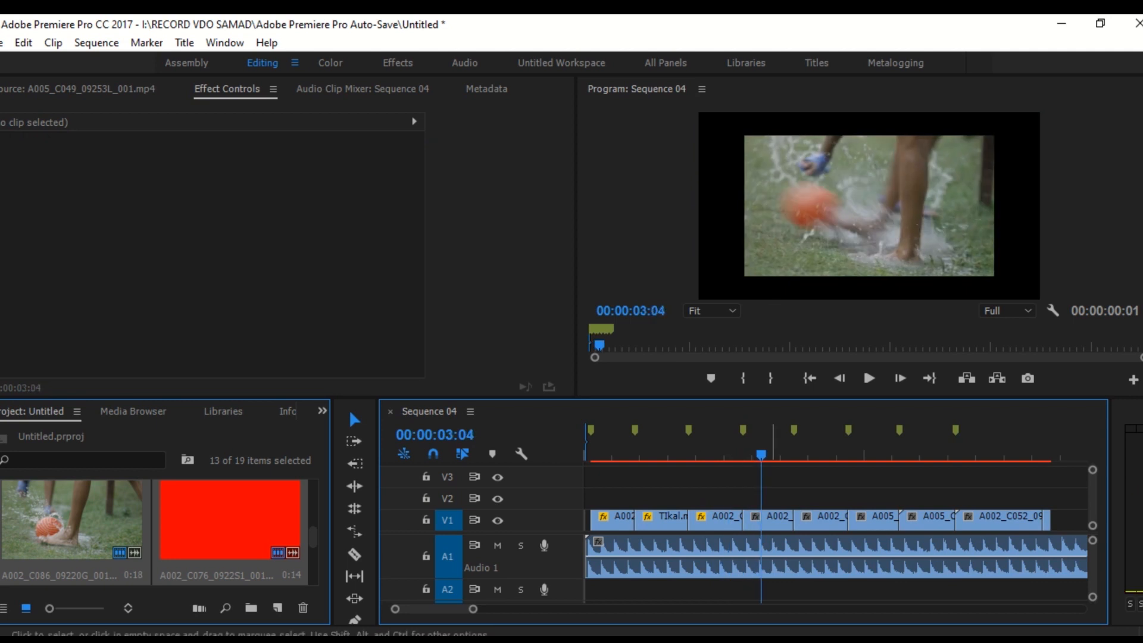
{"action": "left_click", "coordinate": [772, 520]}
{"action": "left_click_drag", "start_coordinate": [214, 195], "coordinate": [244, 195]}
Play the sequence with the rescaled clips from the start, and return the playhead to the beginning
{"action": "key", "text": "space"}
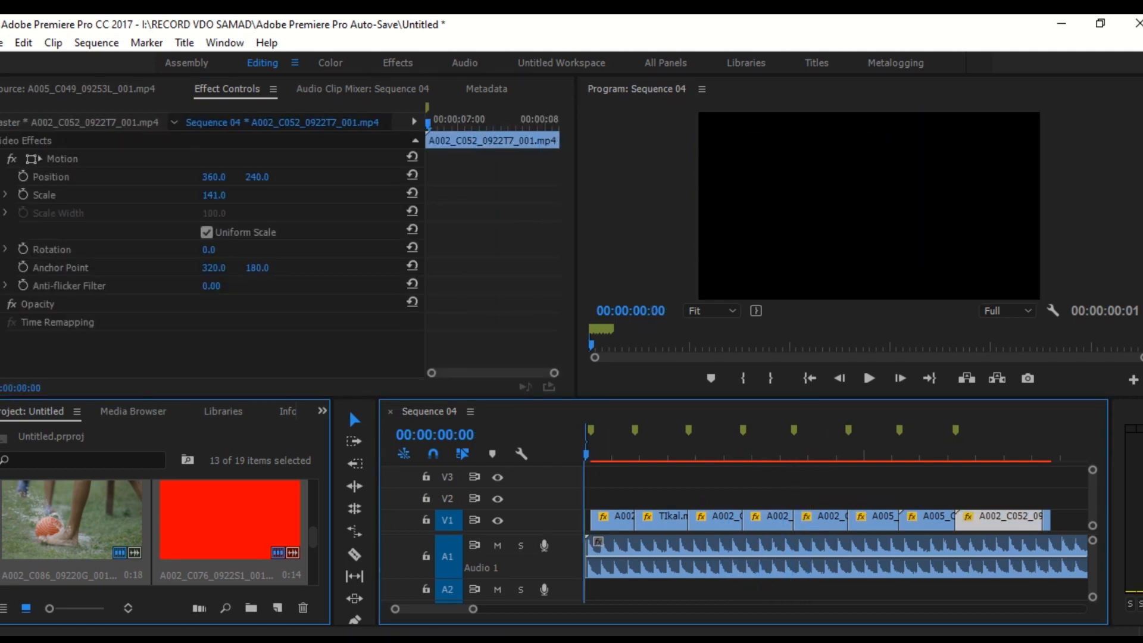
{"action": "key", "text": "space"}
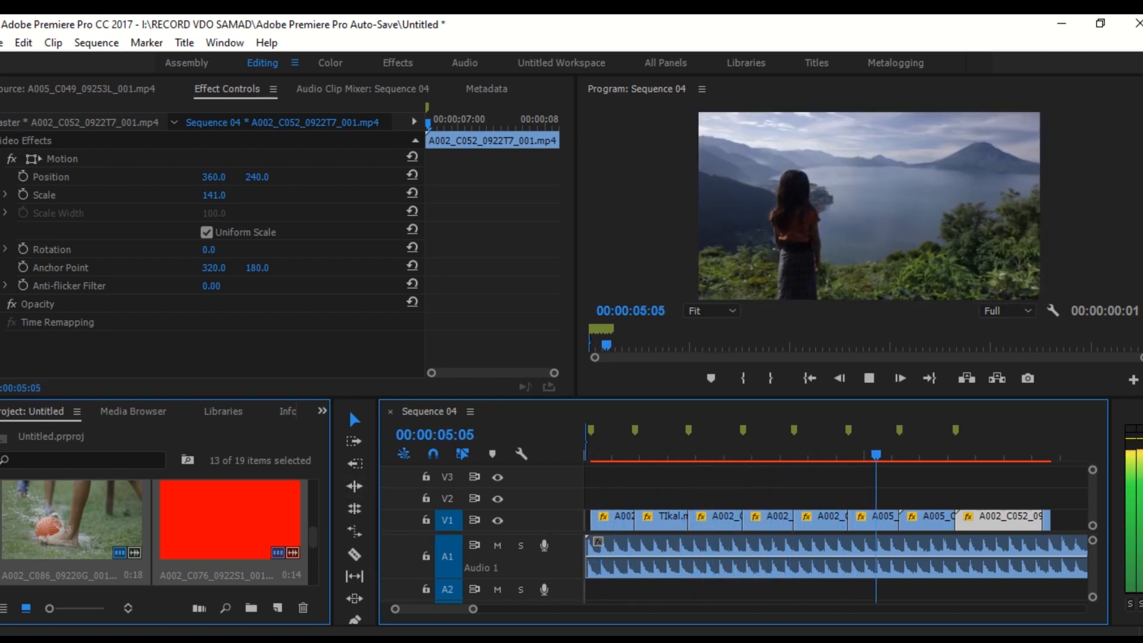
{"action": "key", "text": "space"}
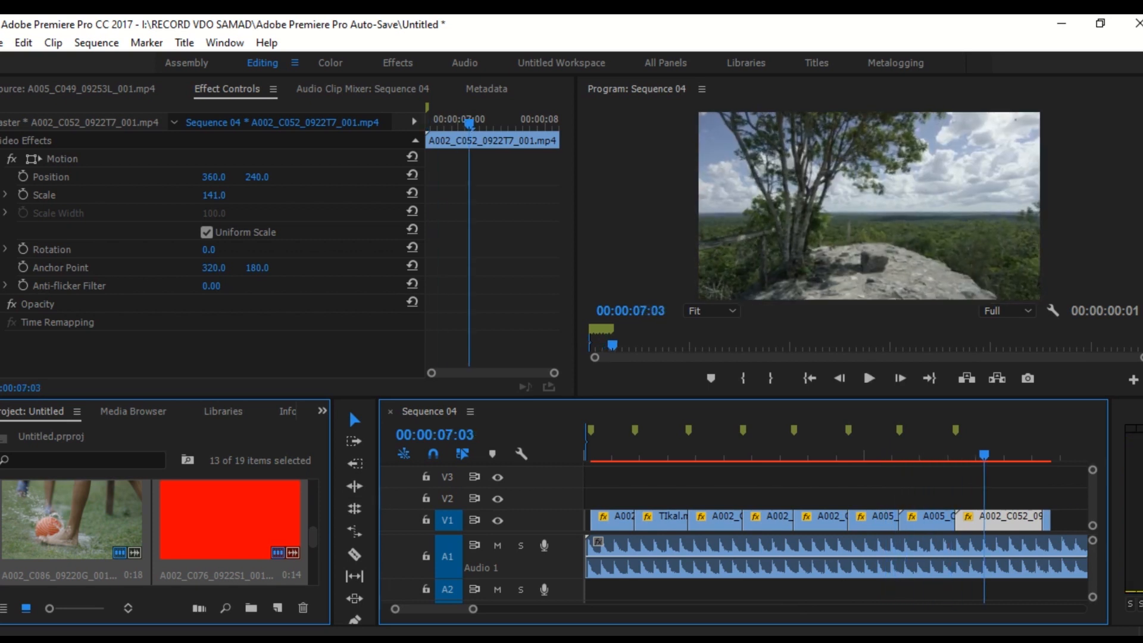
{"action": "key", "text": "Home"}
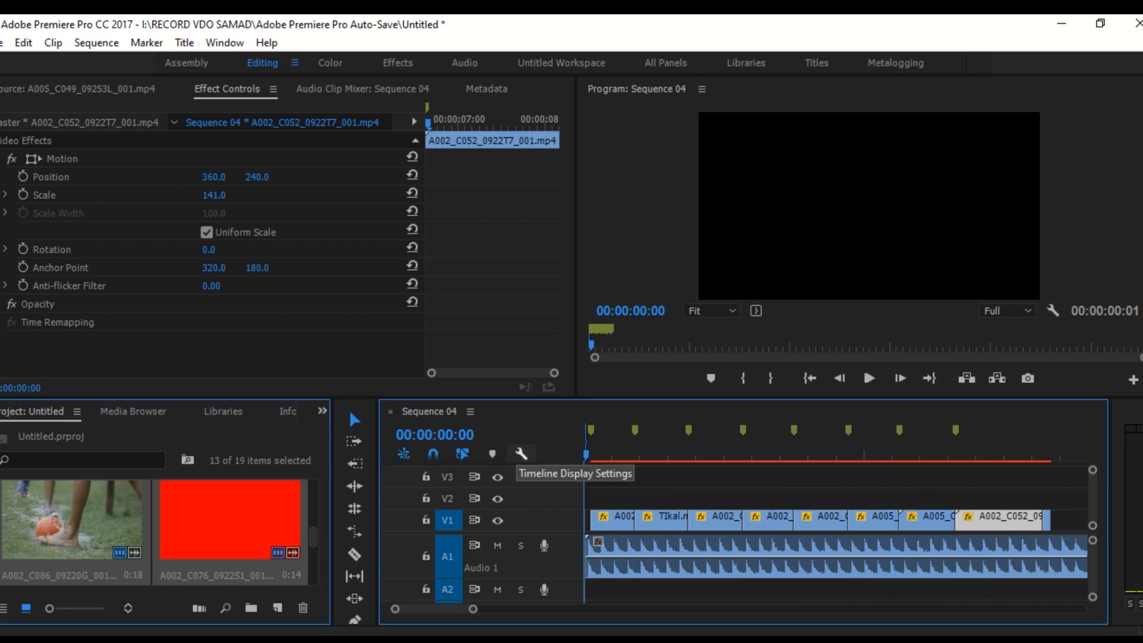